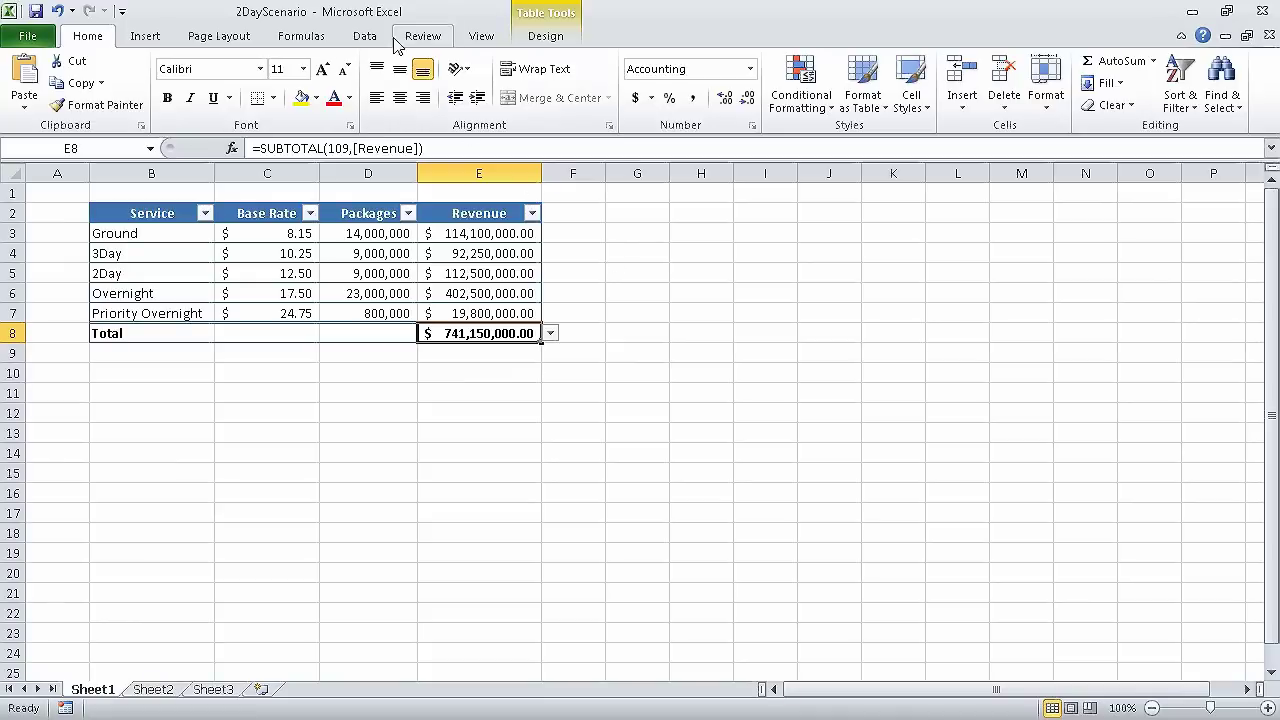
# Step: Start a new what-if scenario for the worksheet and name it 2DayIncrease
pyautogui.click(365, 36)
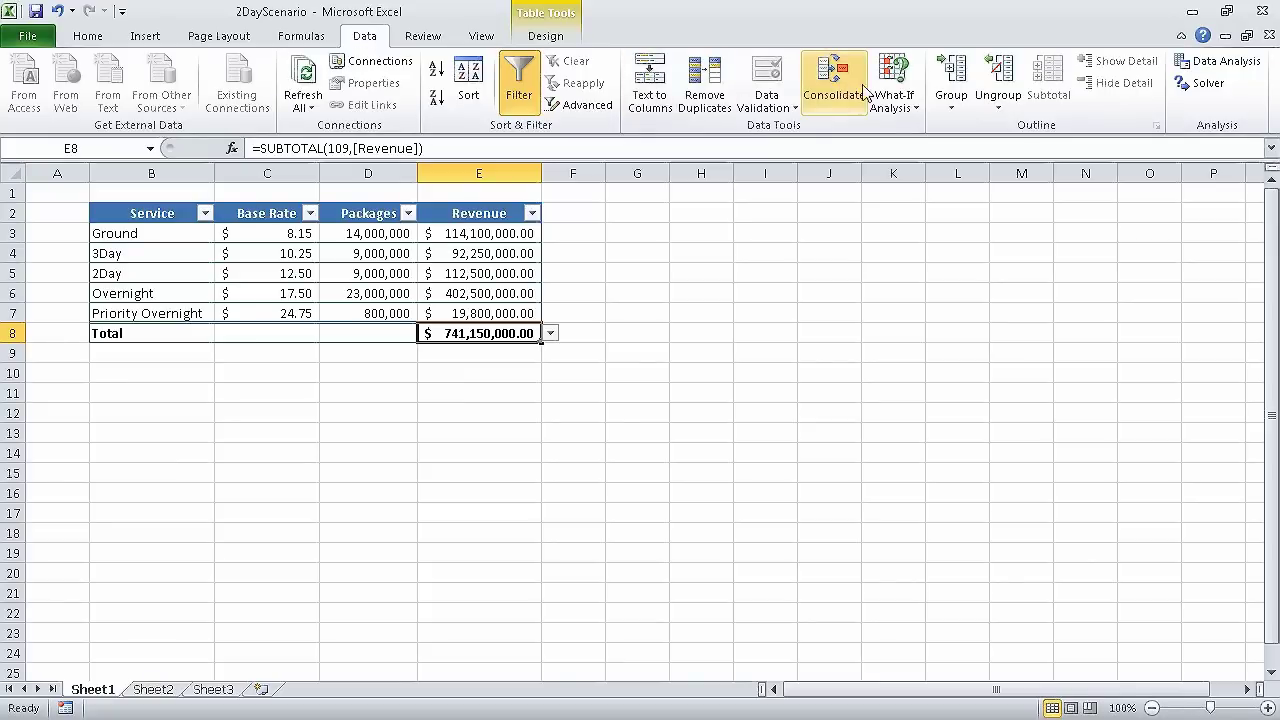
pyautogui.click(893, 97)
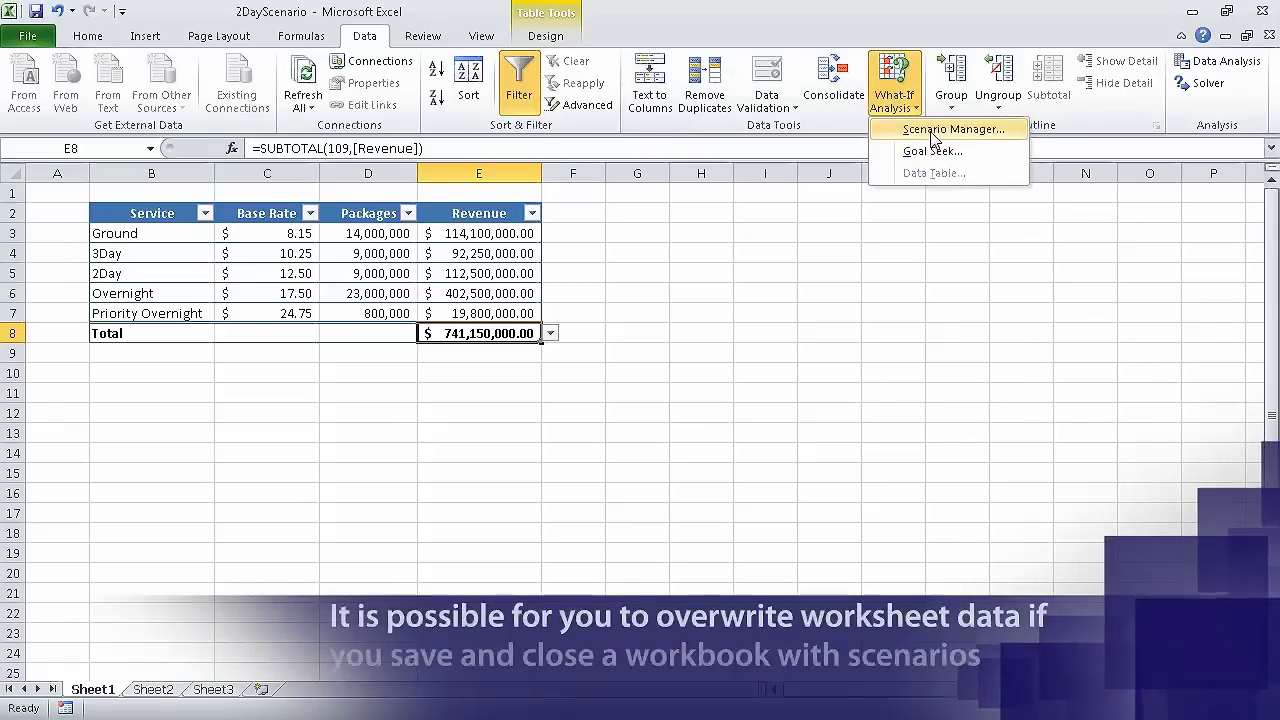
pyautogui.click(926, 130)
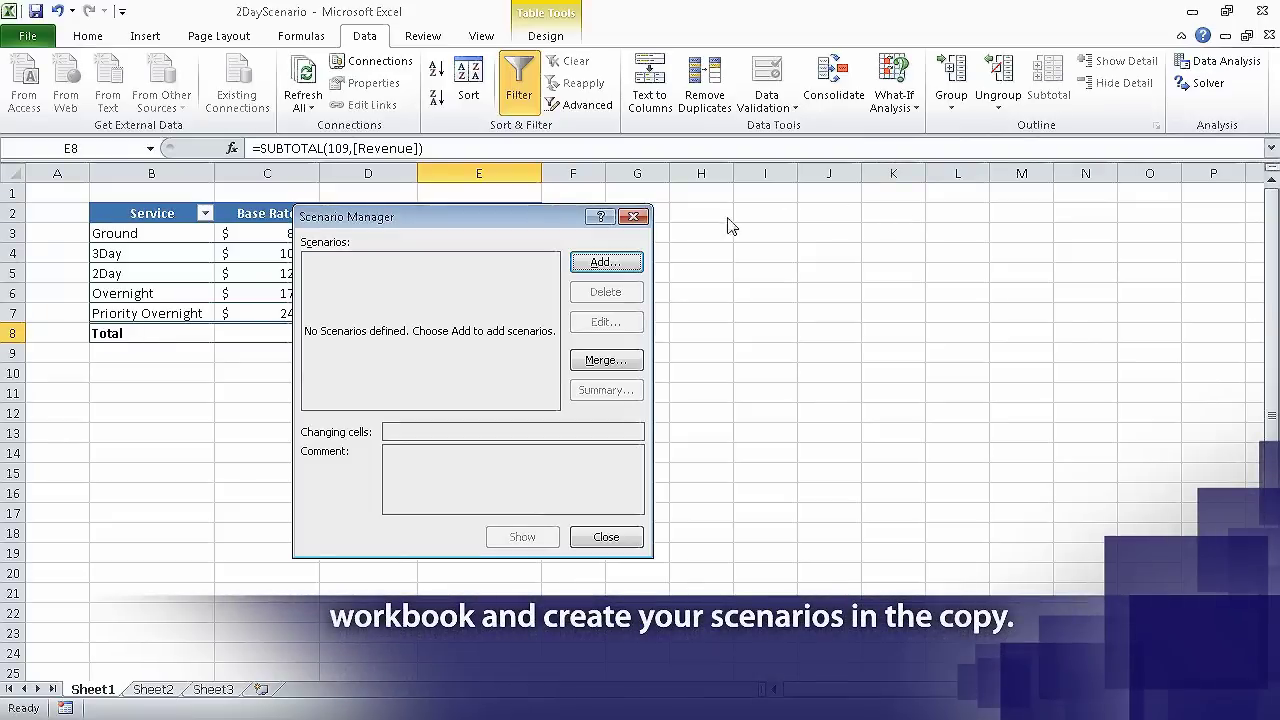
pyautogui.click(612, 264)
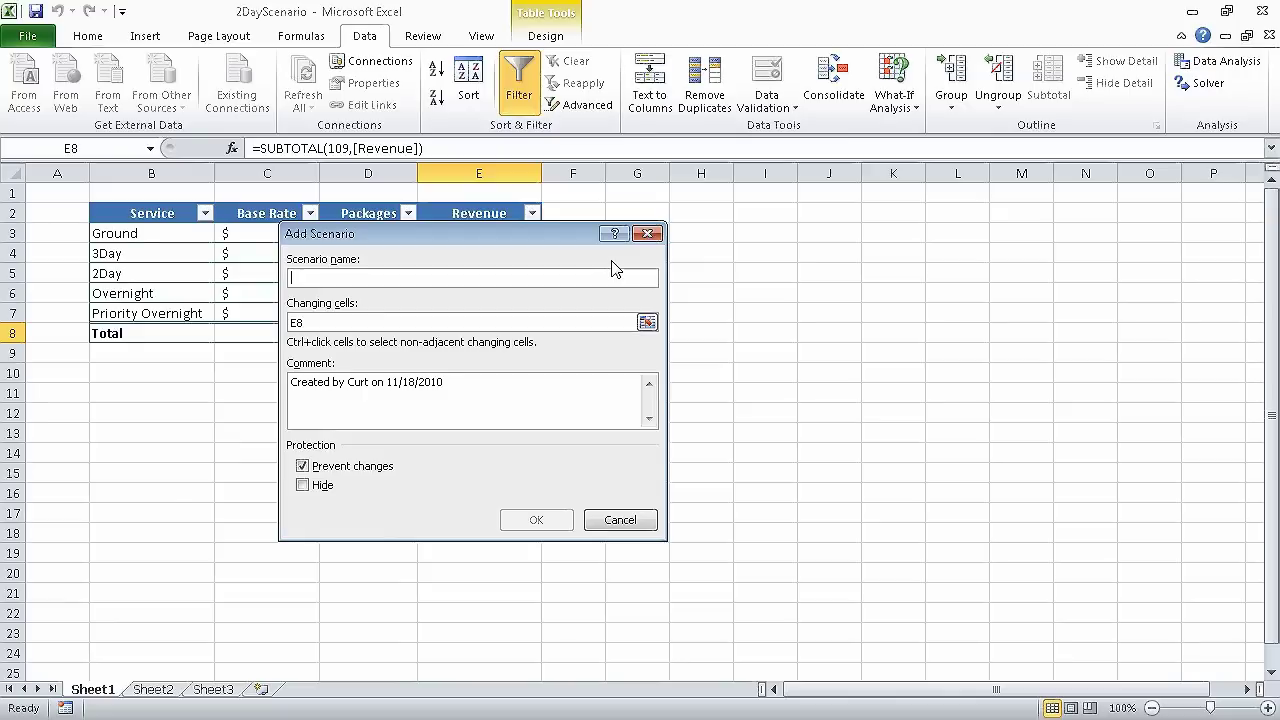
pyautogui.write('2Day')
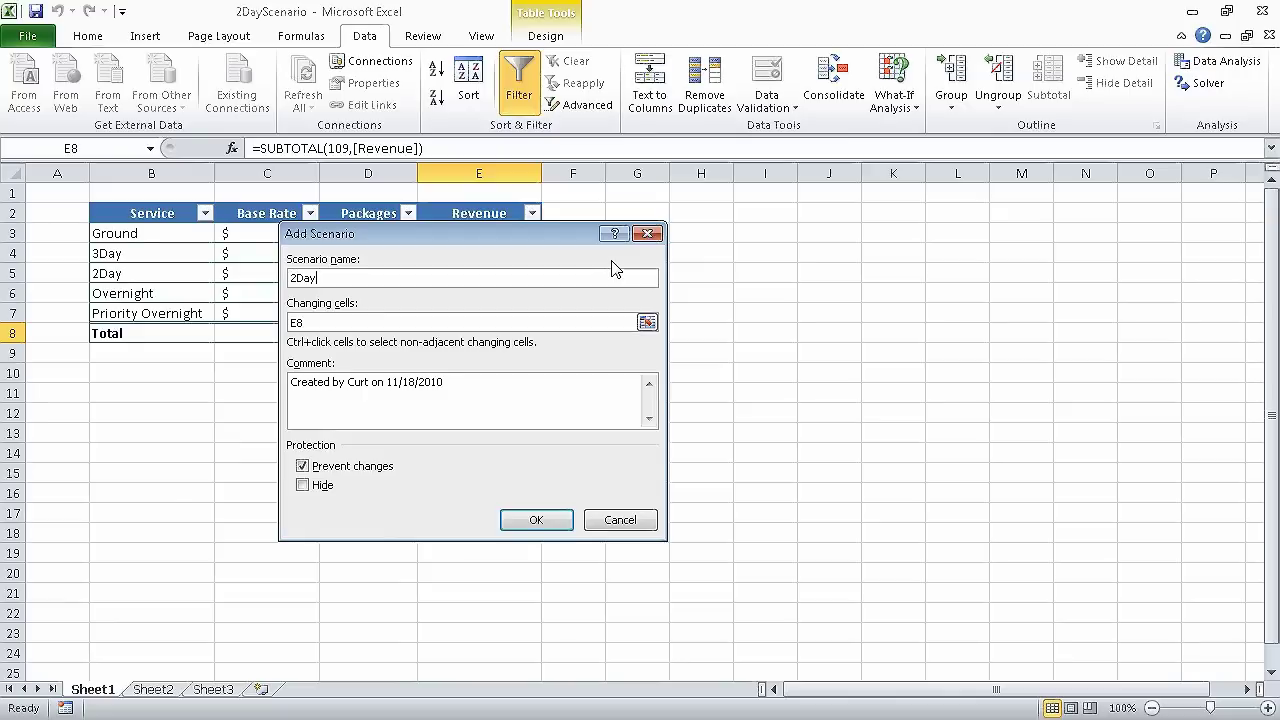
pyautogui.write('Increase')
# Step: Make C5, the 2Day base rate, the scenario's changing cell with a value of 13.2 and save the scenario
pyautogui.click(649, 322)
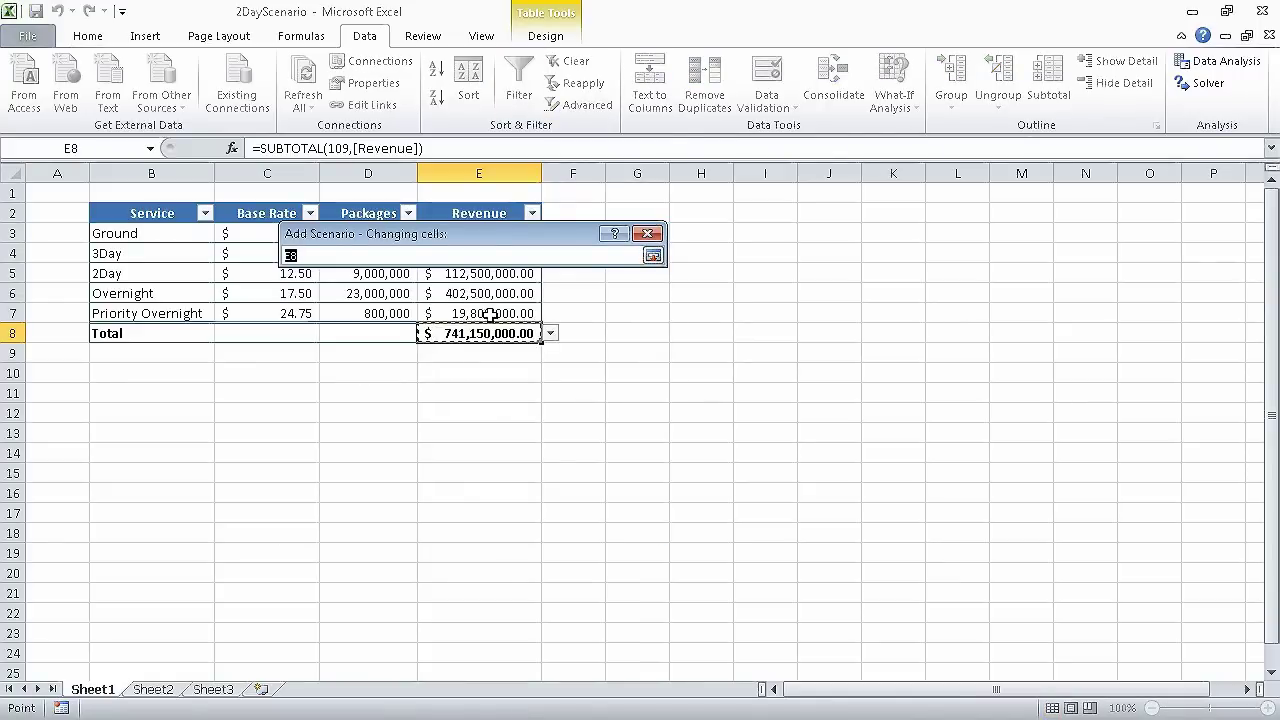
pyautogui.click(255, 276)
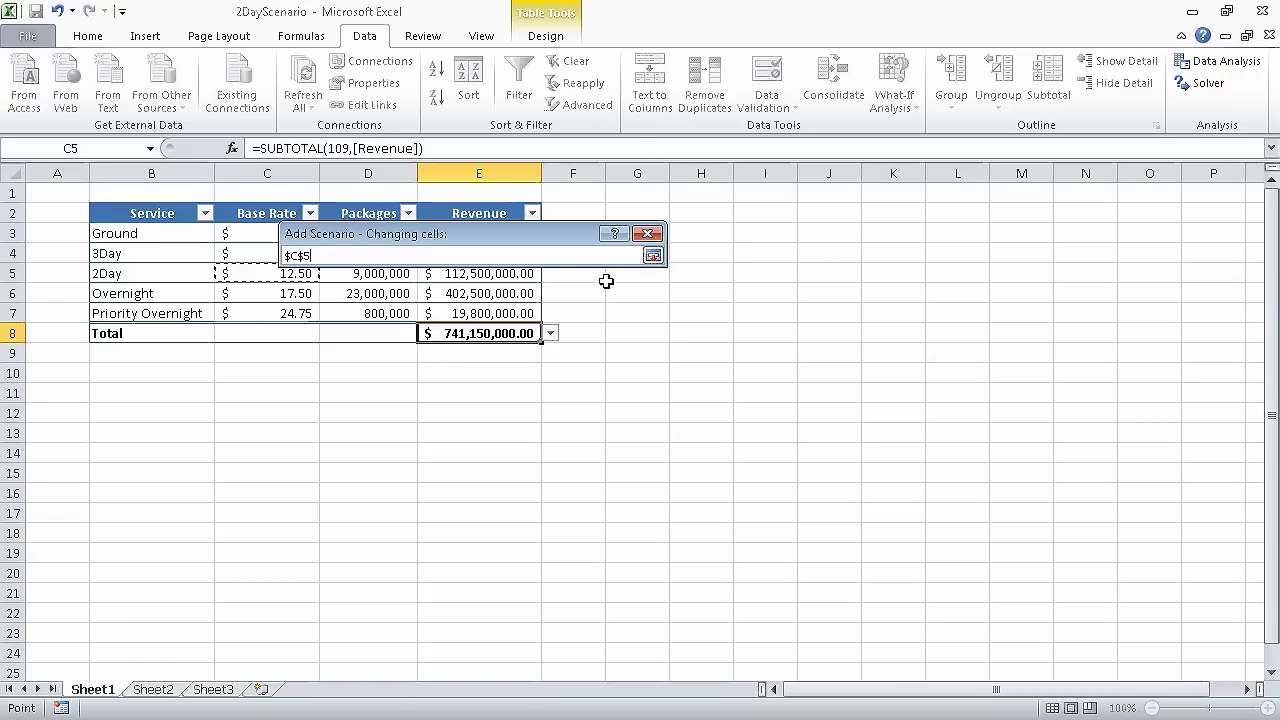
pyautogui.click(652, 256)
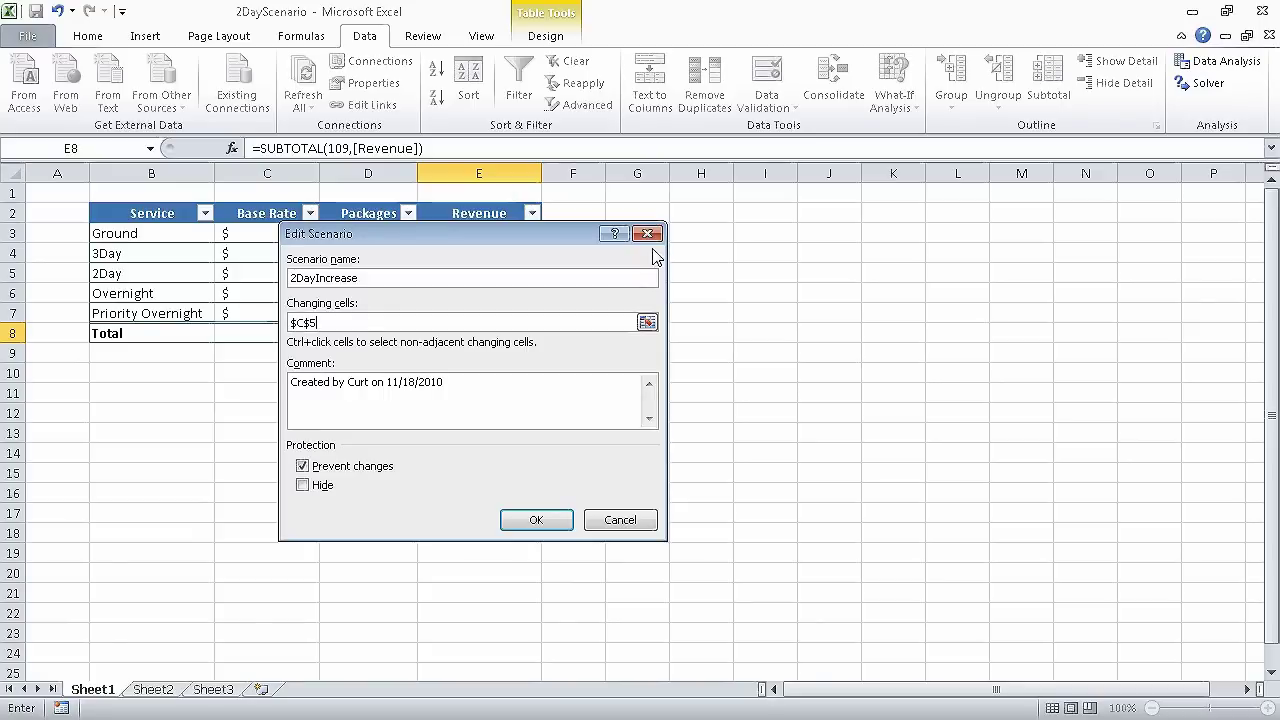
pyautogui.click(558, 522)
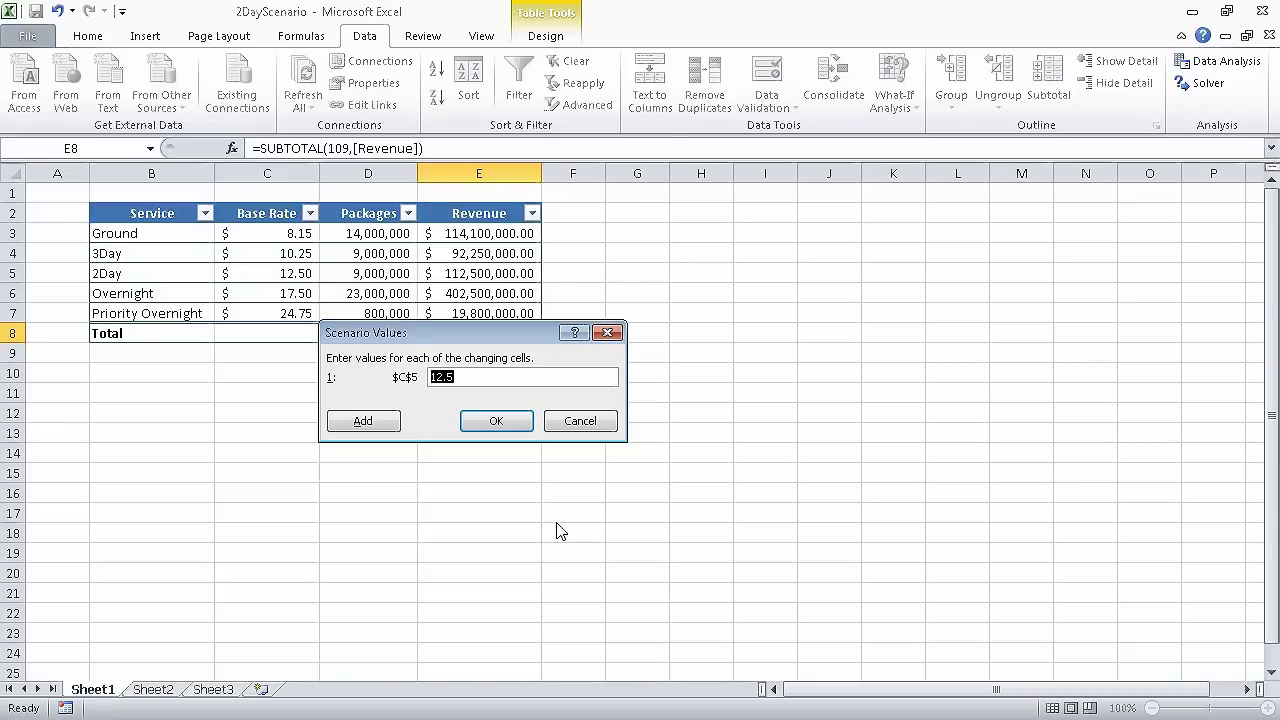
pyautogui.write('13.2')
pyautogui.click(498, 421)
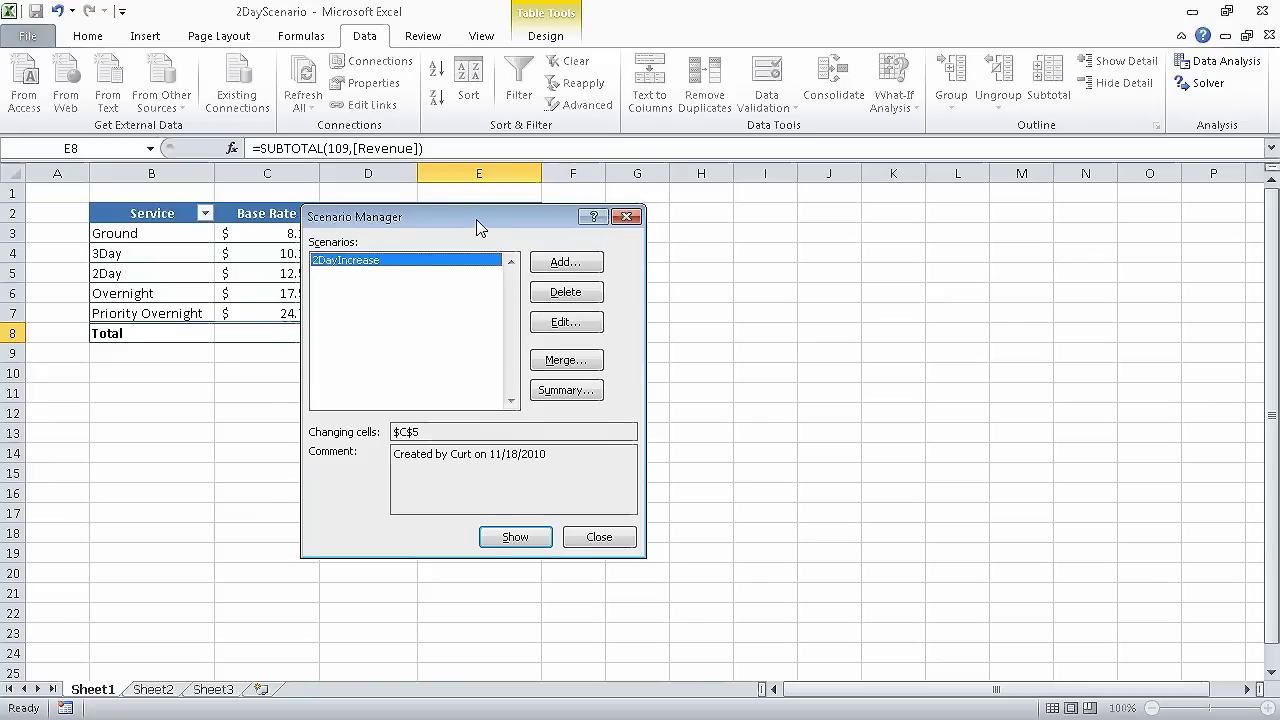
# Step: Show the 2DayIncrease scenario in the worksheet and undo the change it applied
pyautogui.moveTo(479, 227); pyautogui.dragTo(770, 215)
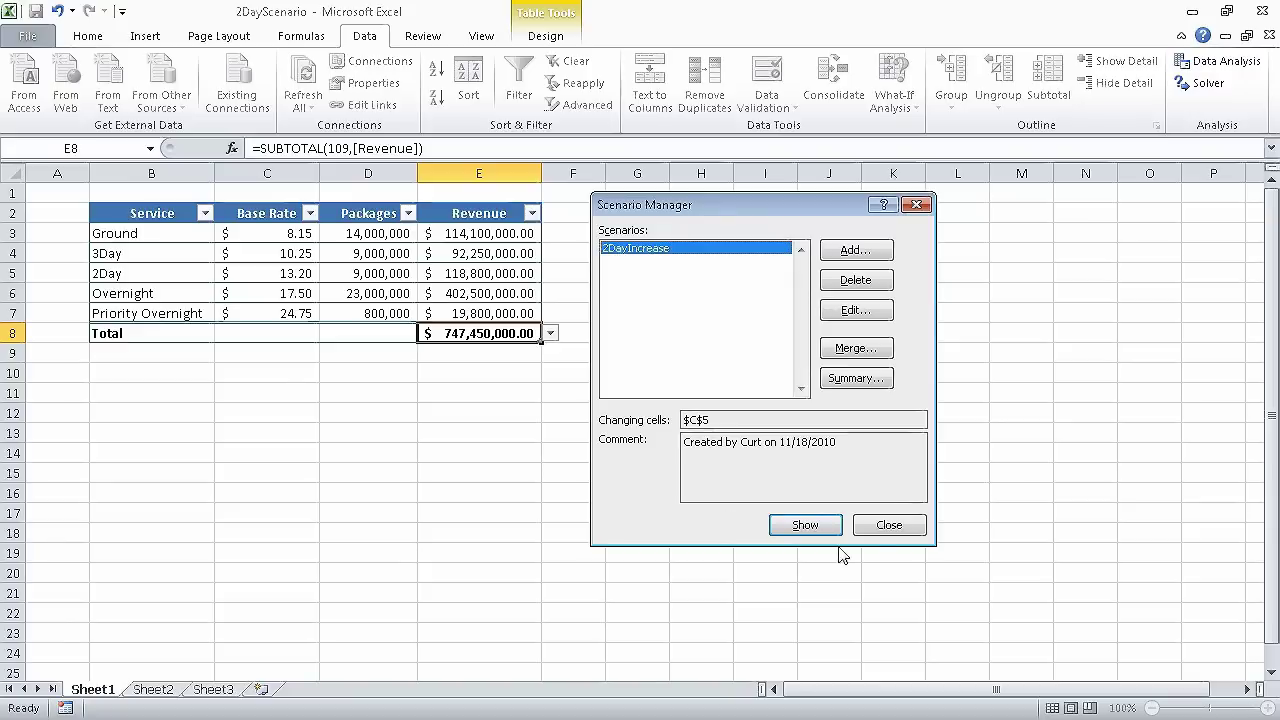
pyautogui.click(887, 527)
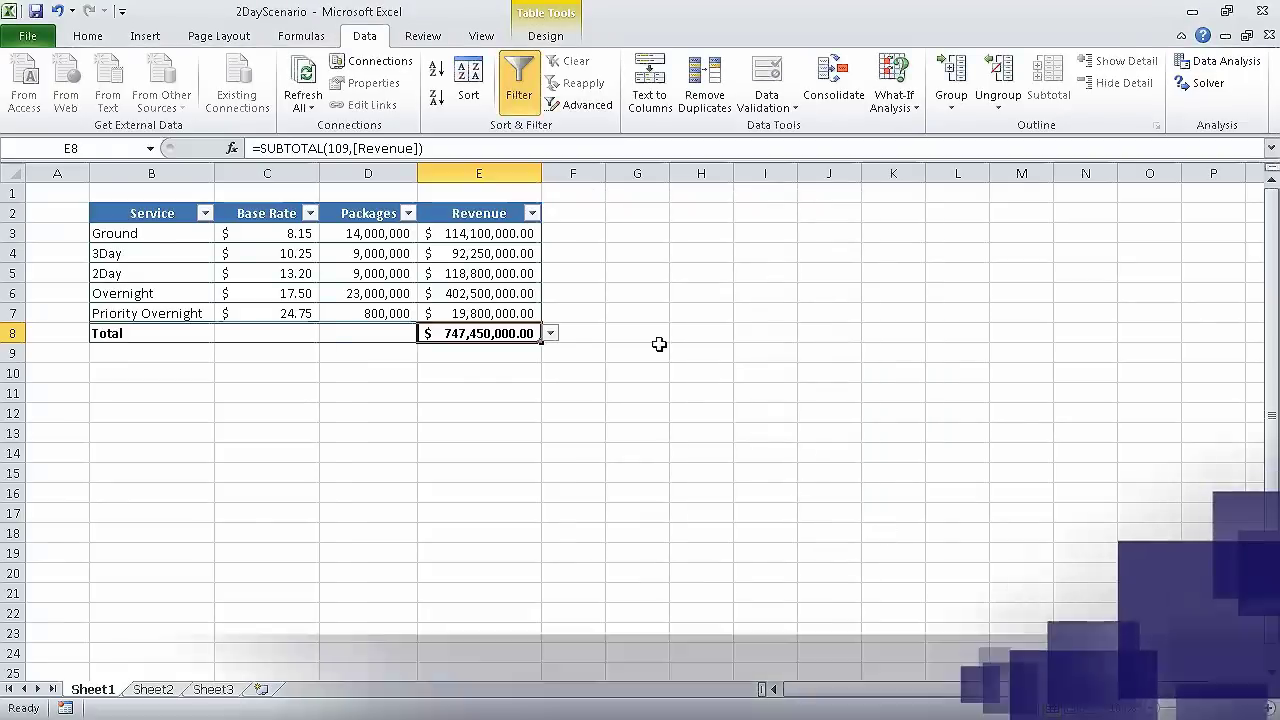
pyautogui.click(57, 11)
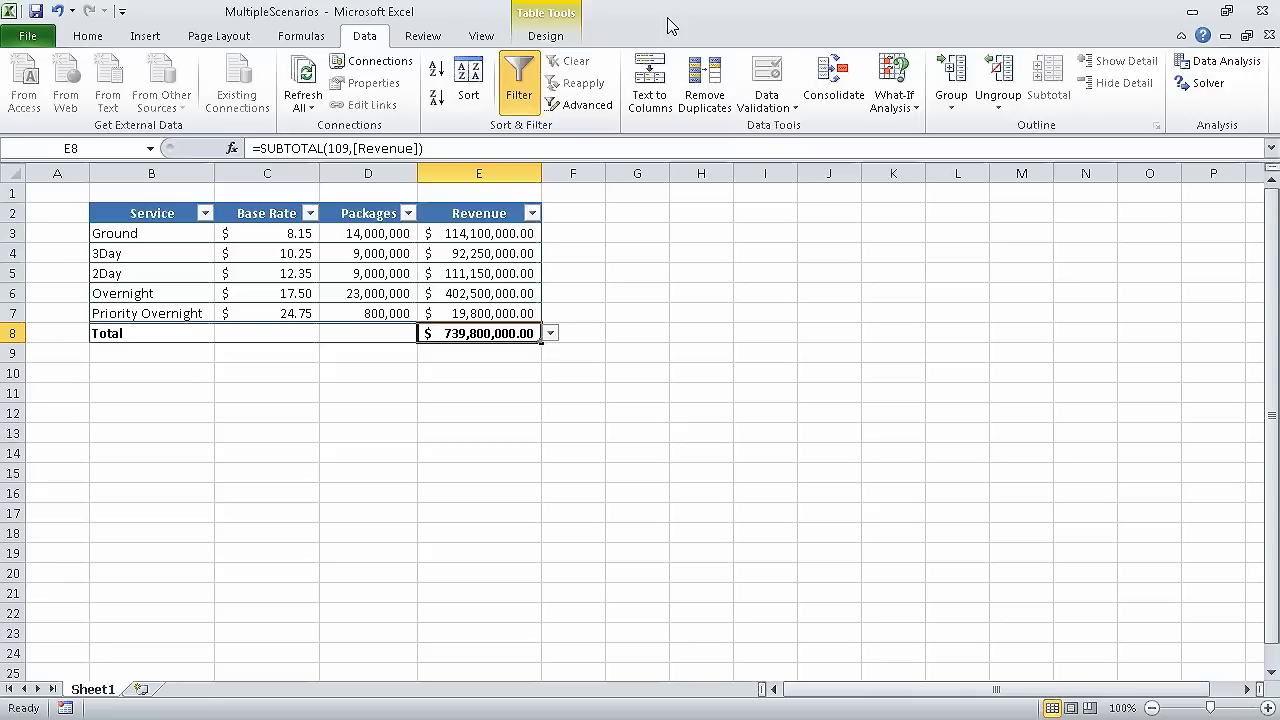
# Step: Start a new what-if scenario in the MultipleScenarios workbook and name it 3DayIncrease
pyautogui.click(893, 104)
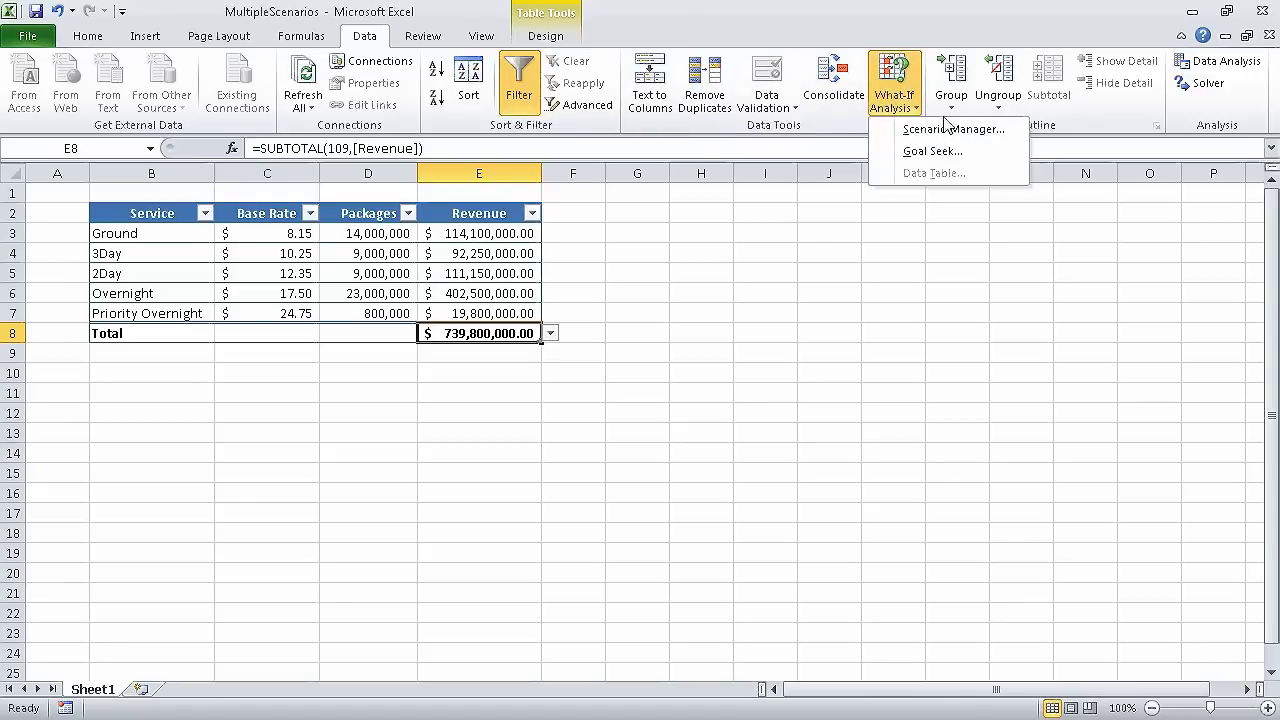
pyautogui.click(974, 131)
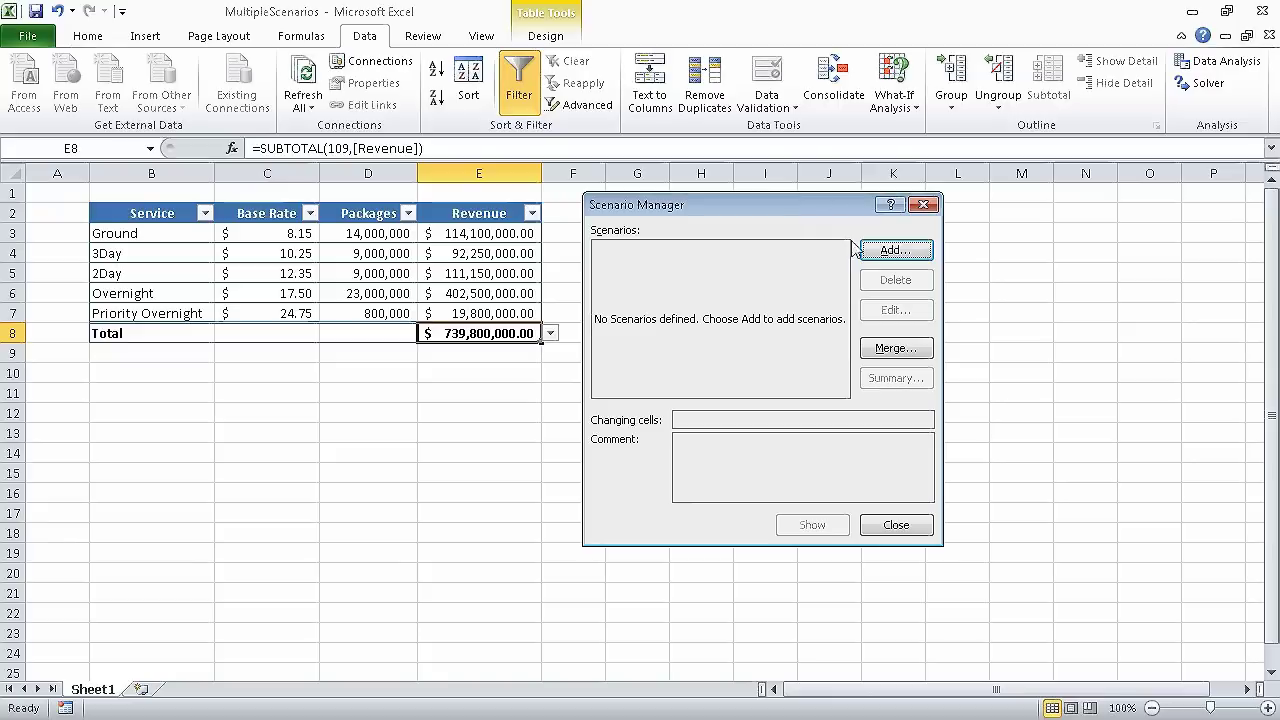
pyautogui.click(903, 255)
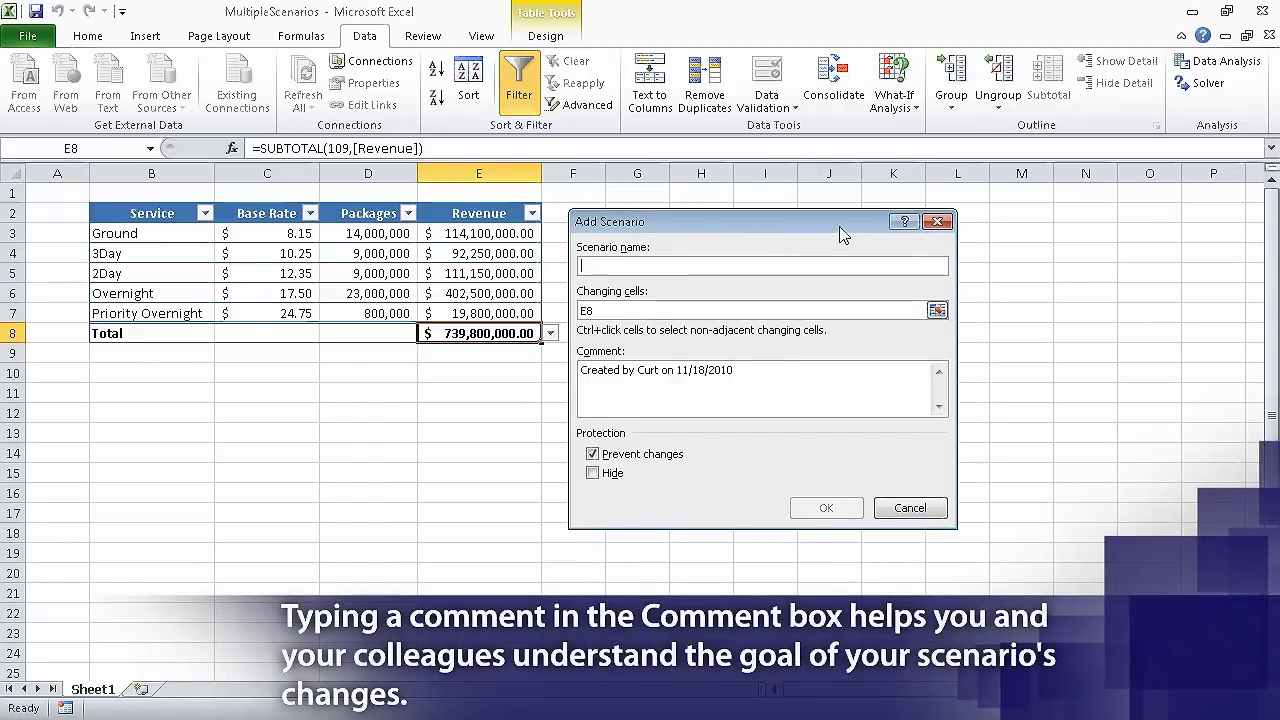
pyautogui.write('3Day')
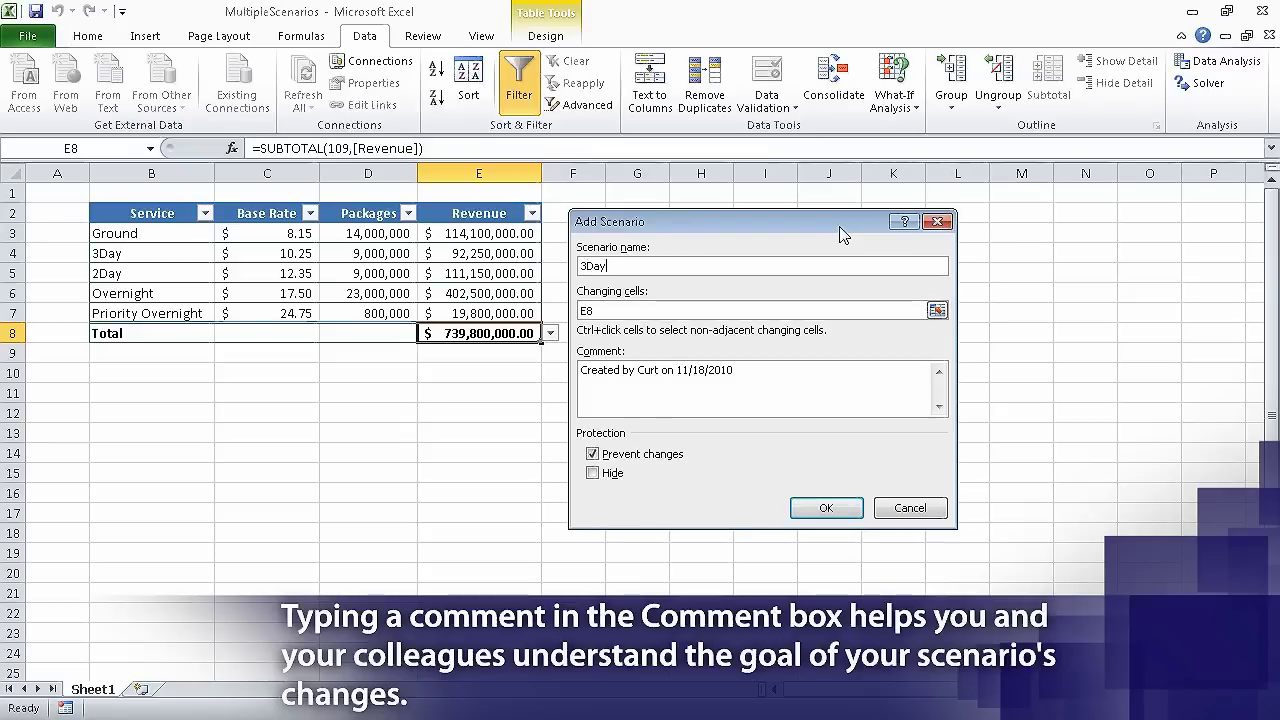
pyautogui.write('Increase')
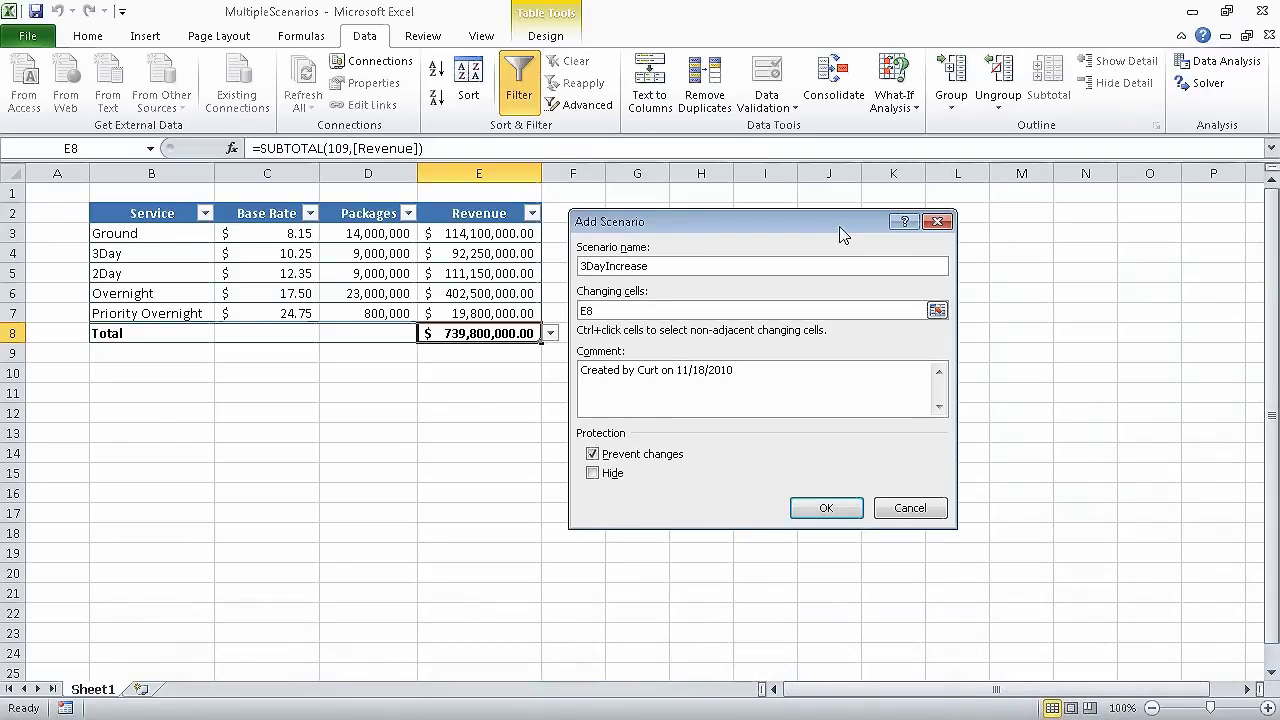
# Step: Make C4, the 3Day base rate, the scenario's changing cell with a value of 11.5 and save the scenario
pyautogui.click(938, 311)
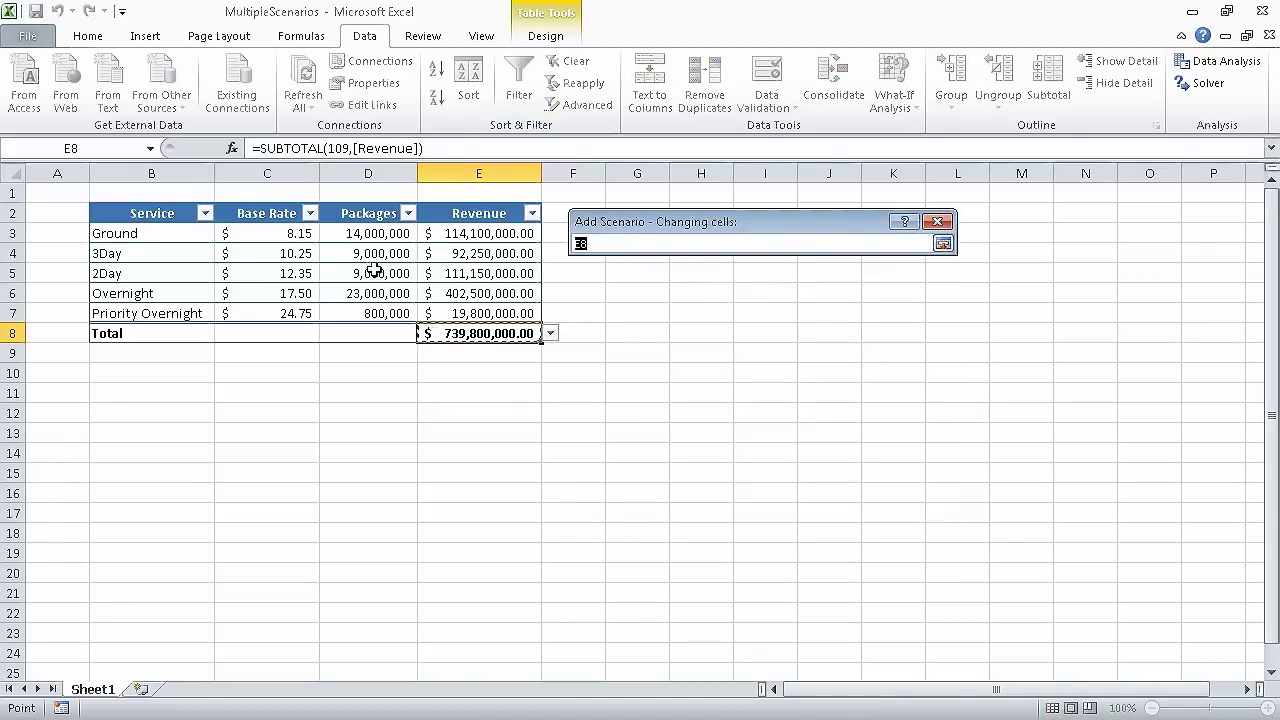
pyautogui.click(296, 253)
pyautogui.click(943, 243)
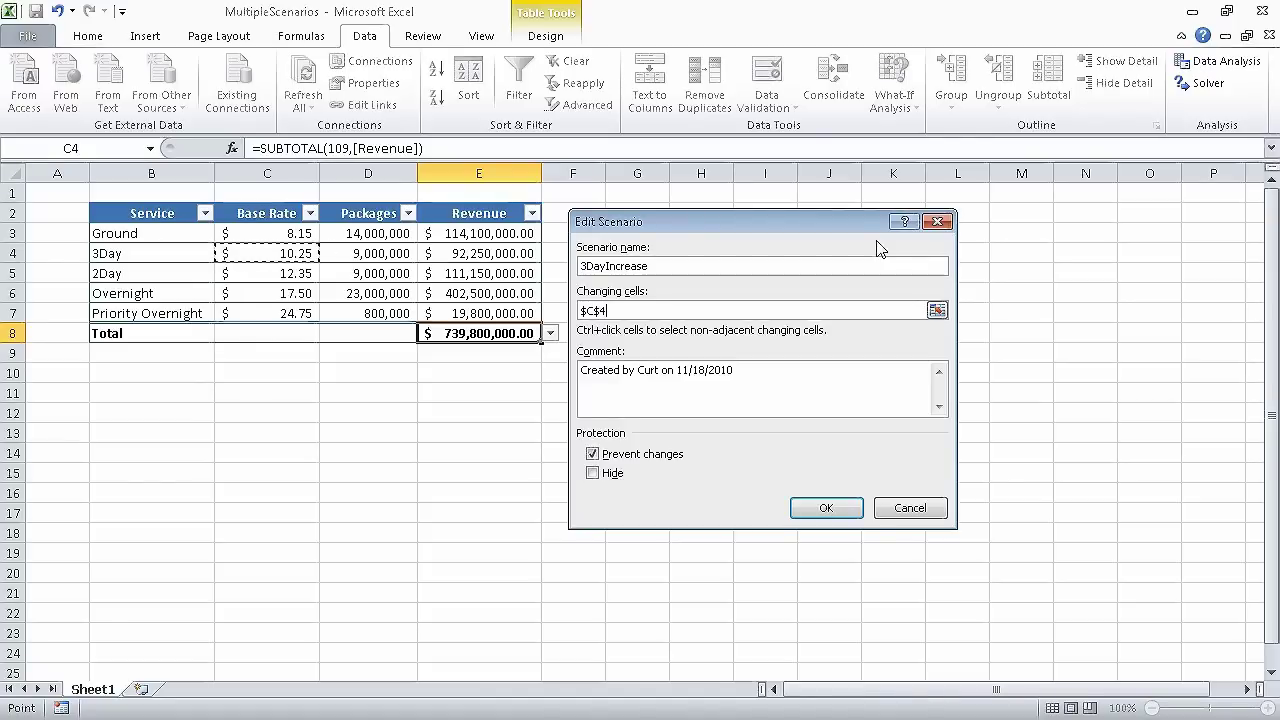
pyautogui.click(828, 508)
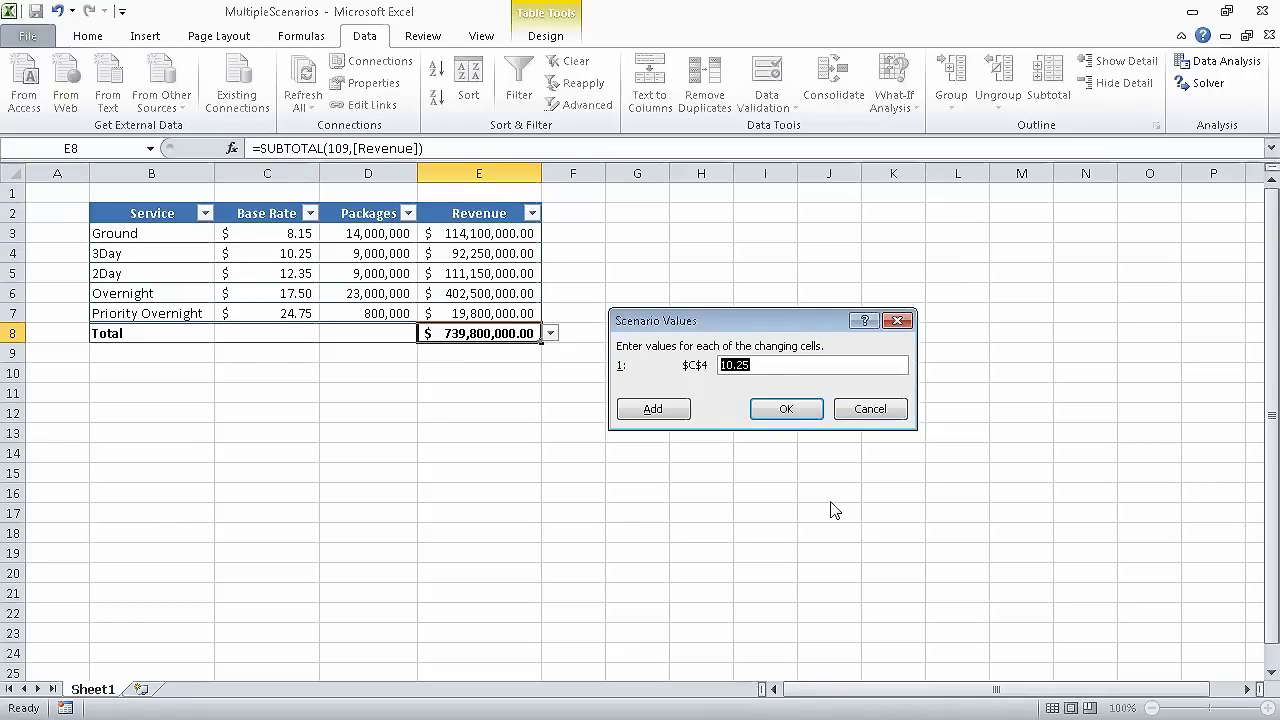
pyautogui.write('11.5')
pyautogui.click(807, 409)
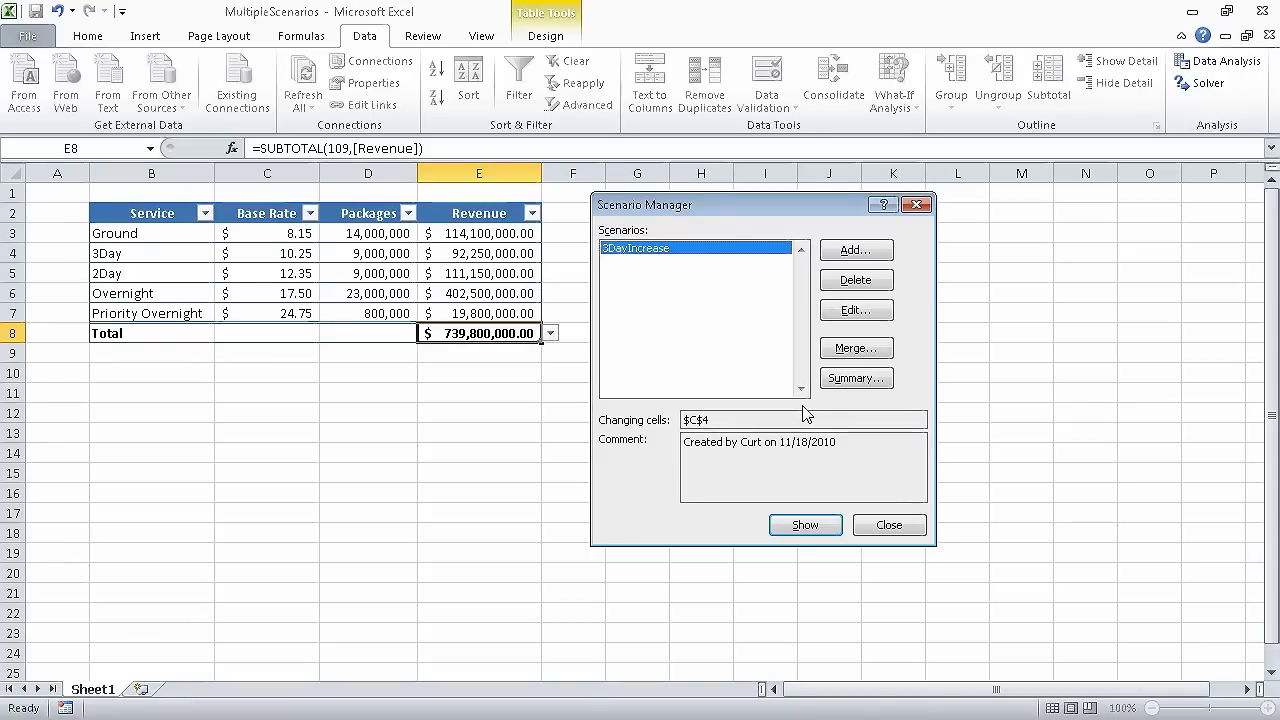
# Step: Add a second scenario named Ground and Overnight Increase with base rate cells C3 and C6 as its changing cells
pyautogui.click(845, 250)
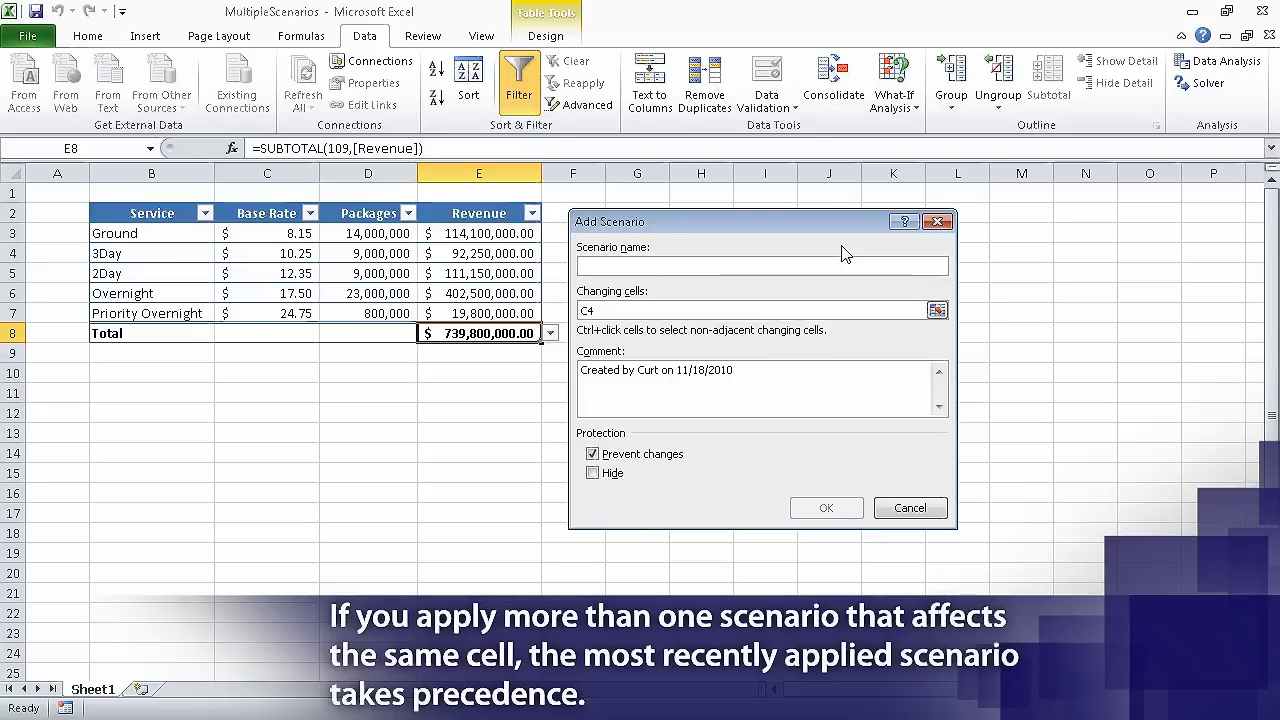
pyautogui.write('Ground and Overnight Increase')
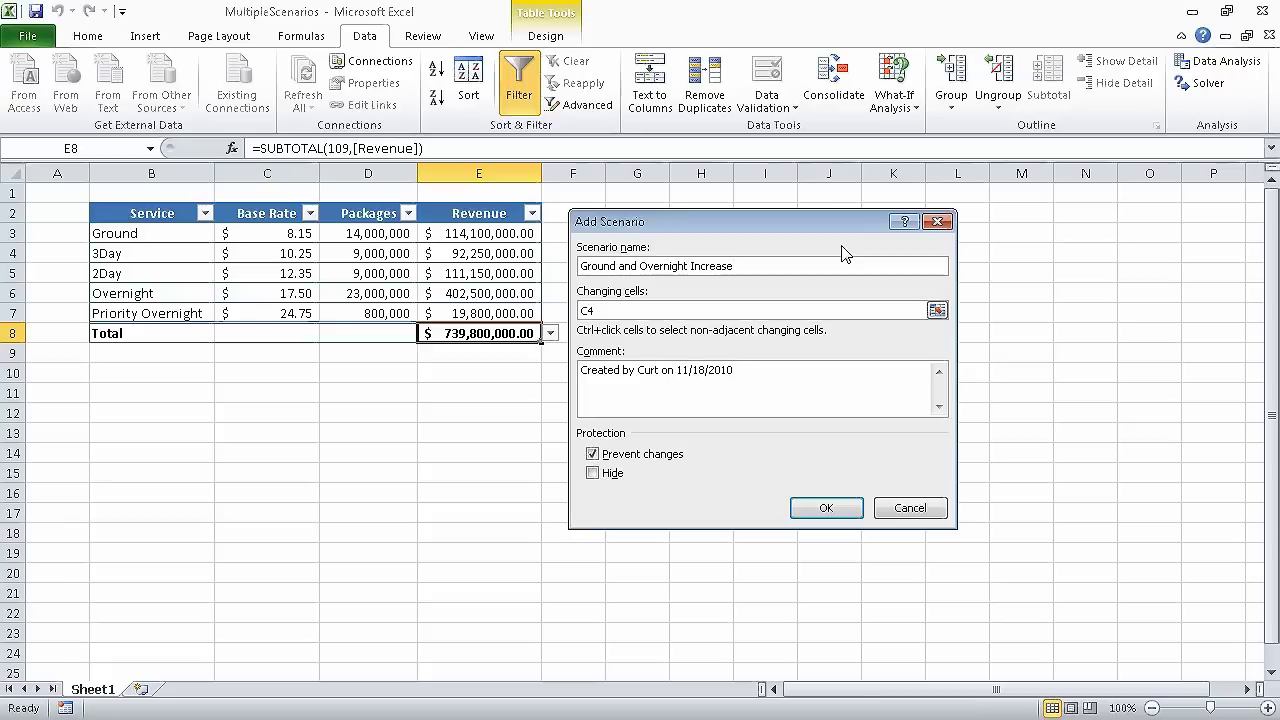
pyautogui.click(937, 310)
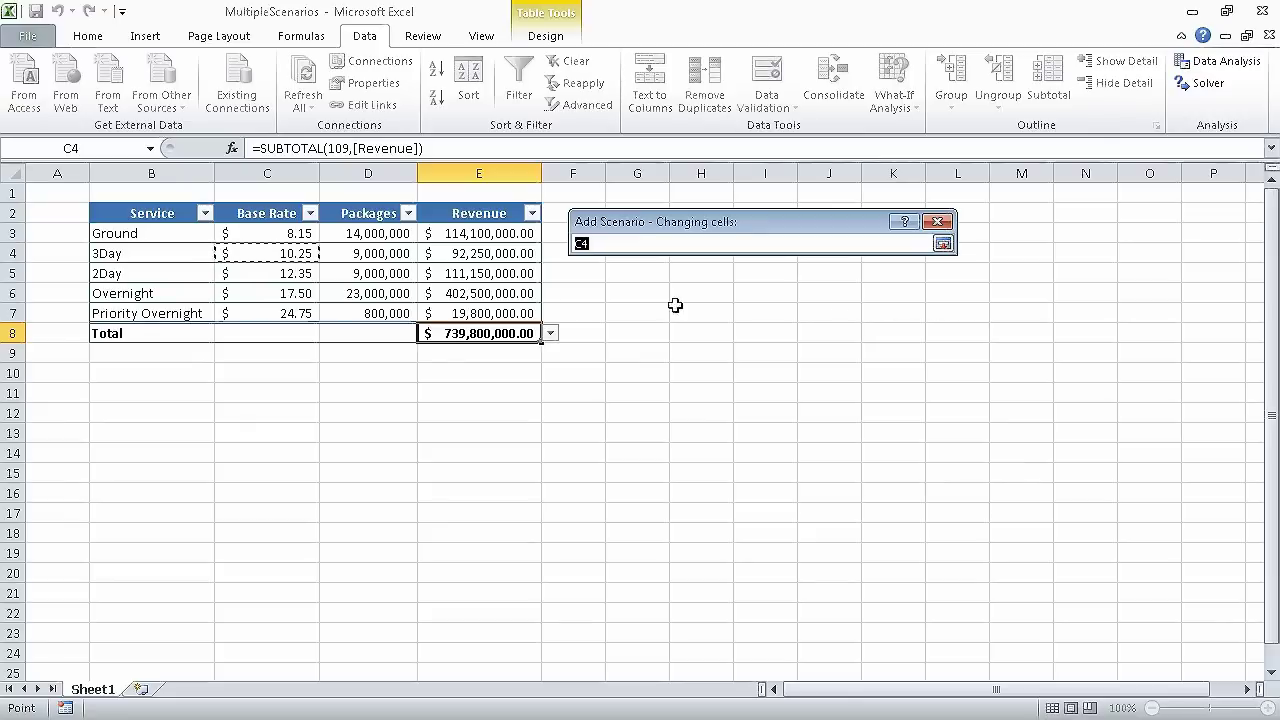
pyautogui.click(301, 233)
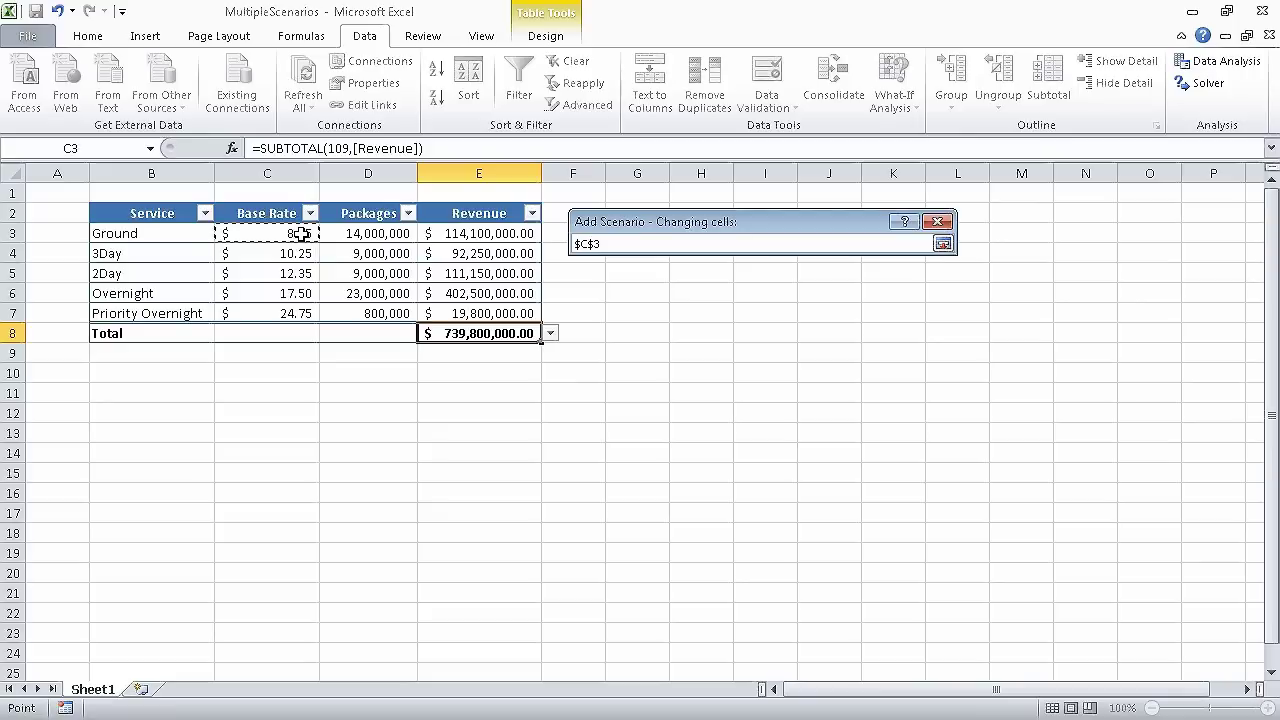
pyautogui.keyDown('ctrl'); pyautogui.click(292, 293); pyautogui.keyUp('ctrl')
pyautogui.click(943, 245)
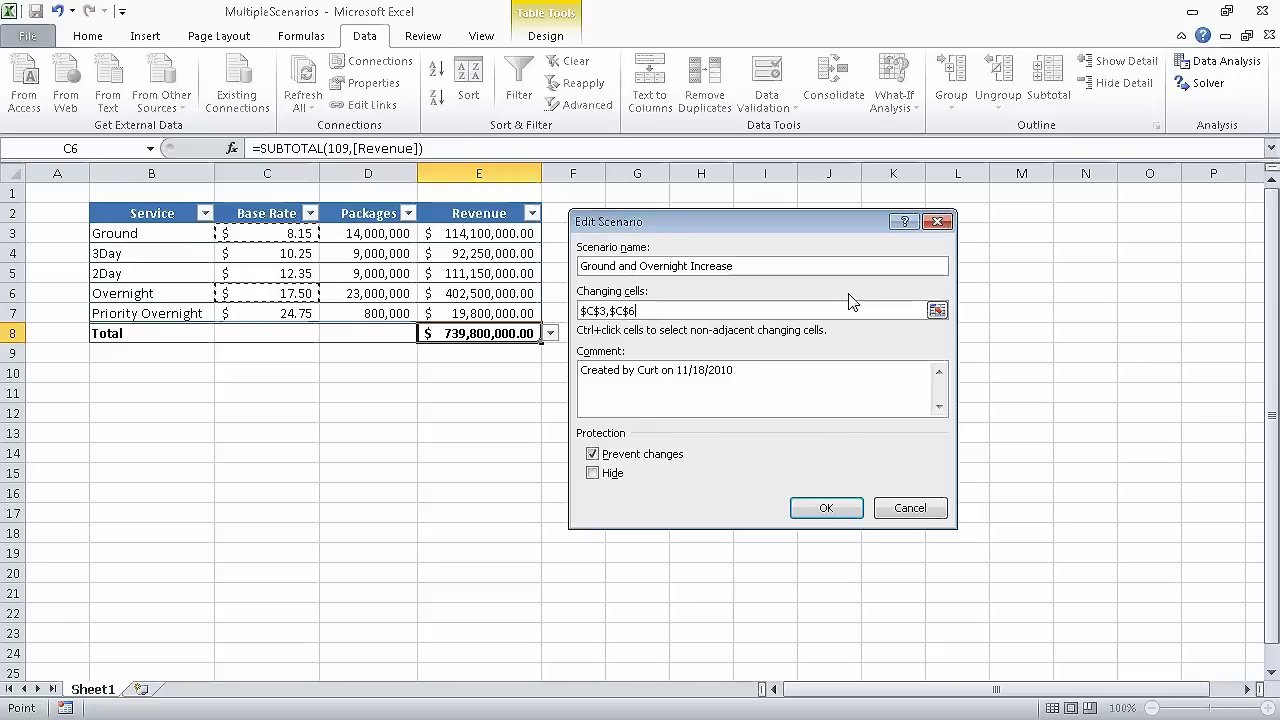
pyautogui.click(826, 508)
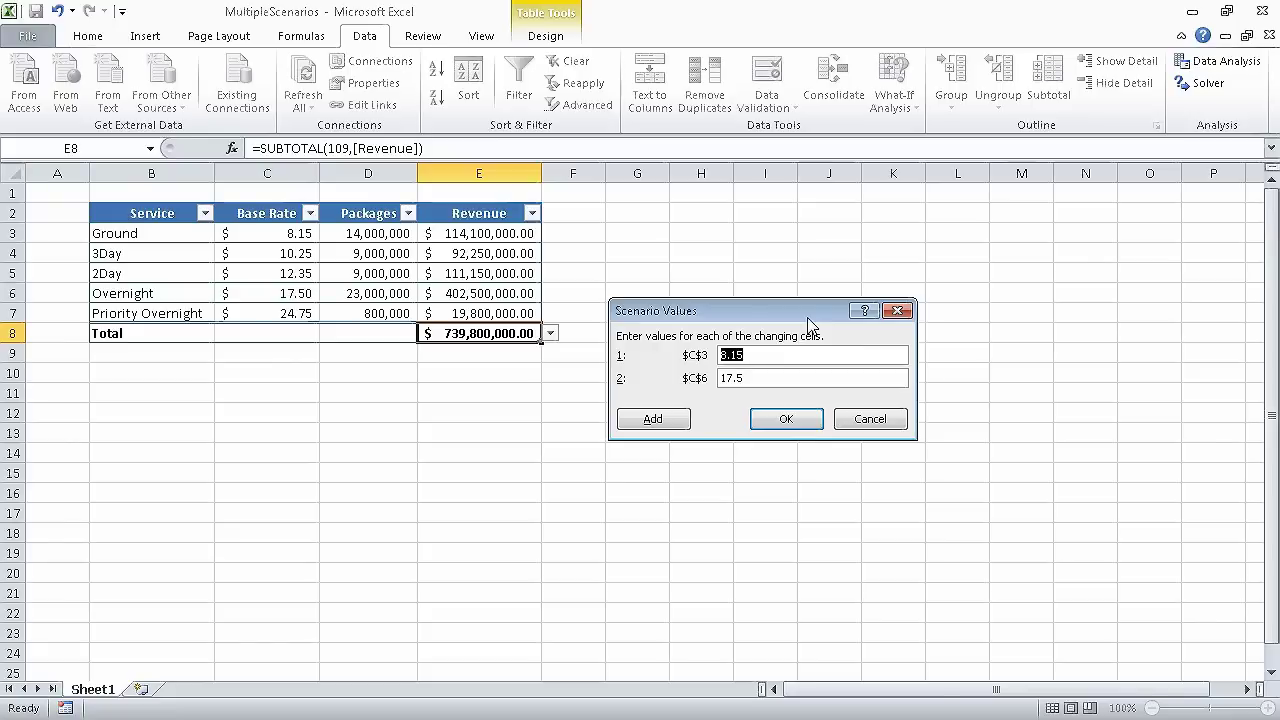
# Step: Set the scenario values to 10.15 for C3 and 18.5 for C6 and save the scenario
pyautogui.write('10.15')
pyautogui.press('Tab')
pyautogui.write('18.5')
pyautogui.click(795, 419)
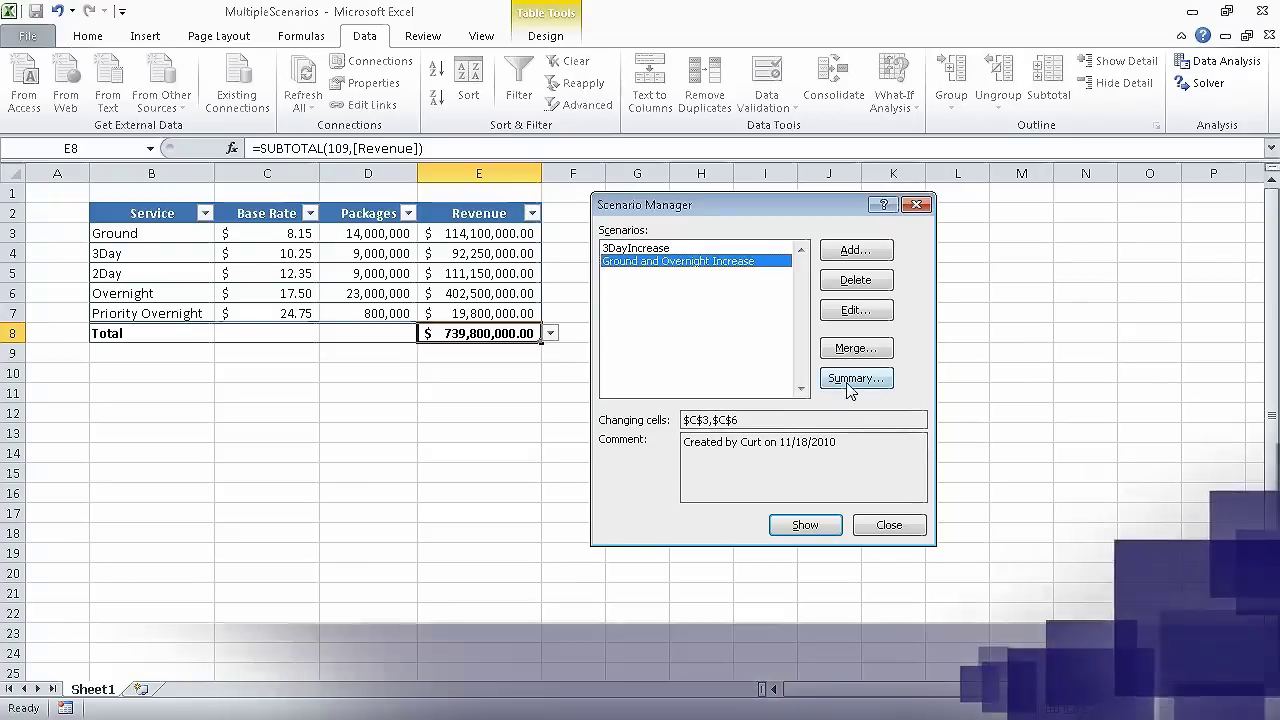
# Step: Create a Scenario summary report of the defined scenarios with E8 as the result cell
pyautogui.click(847, 381)
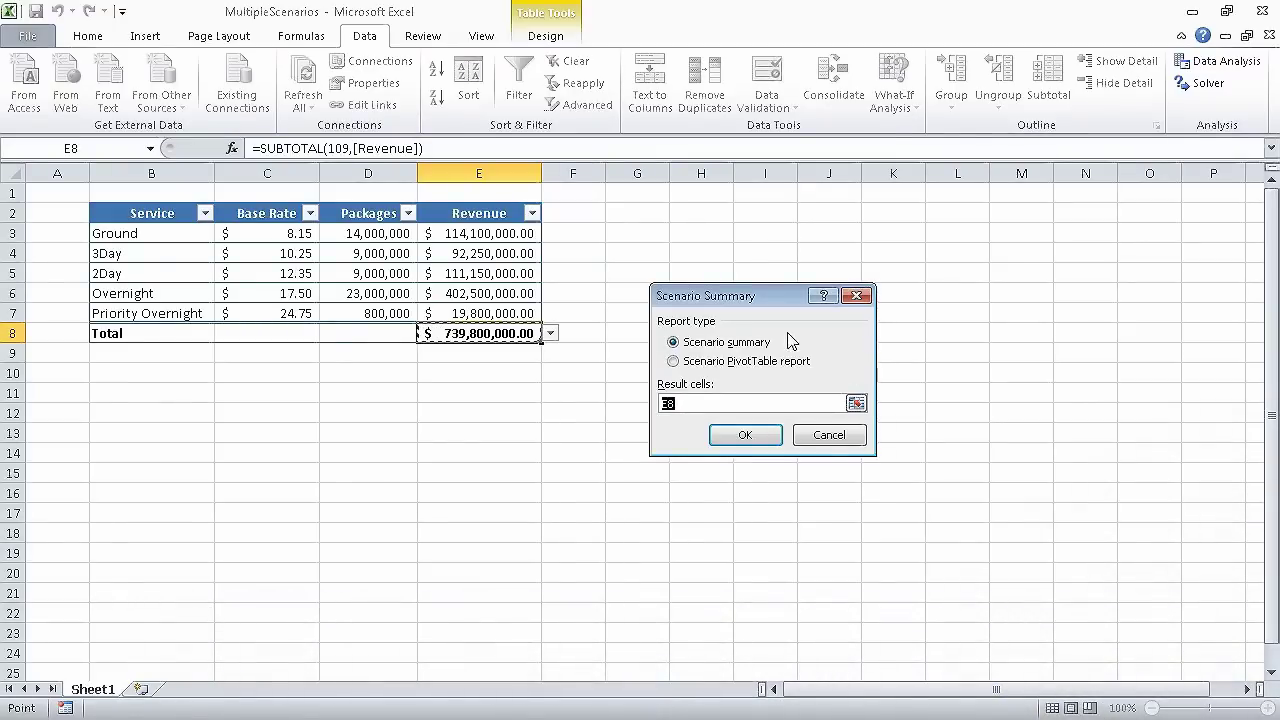
pyautogui.click(735, 403)
pyautogui.click(740, 434)
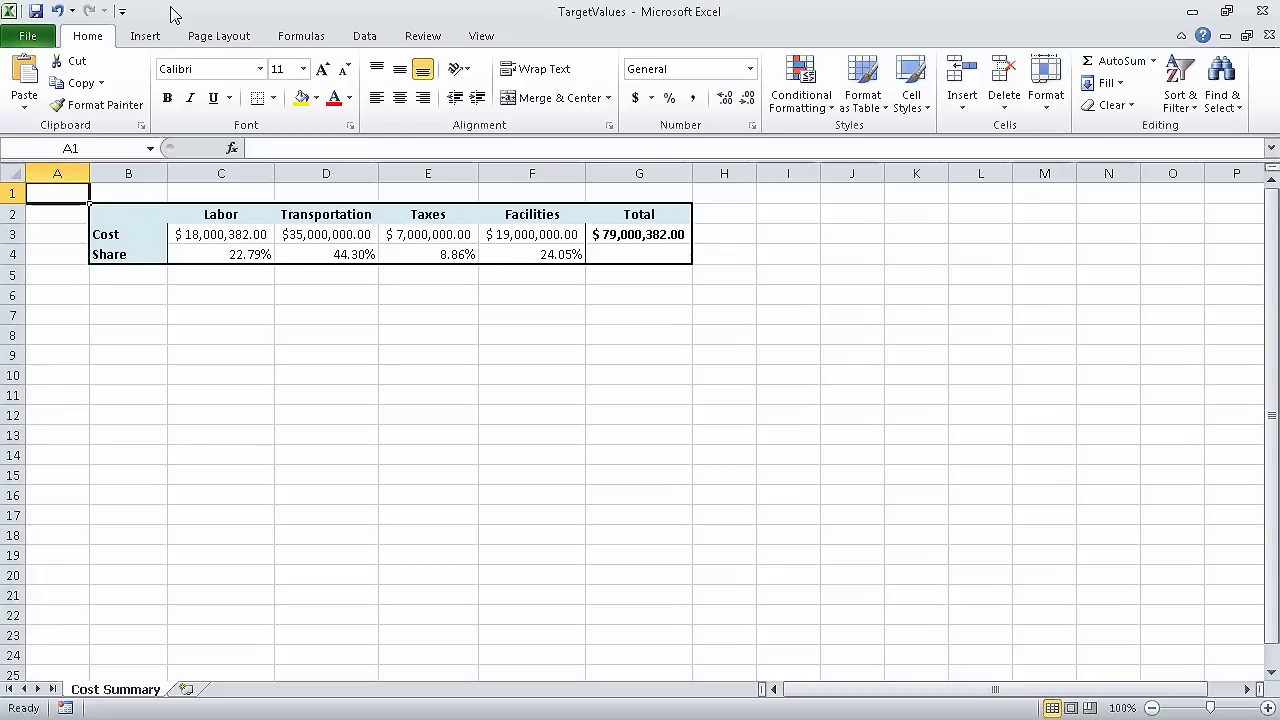
# Step: Run Goal Seek to bring the transportation share in D4 to 0.4 by changing D3, and discard the solution
pyautogui.click(366, 38)
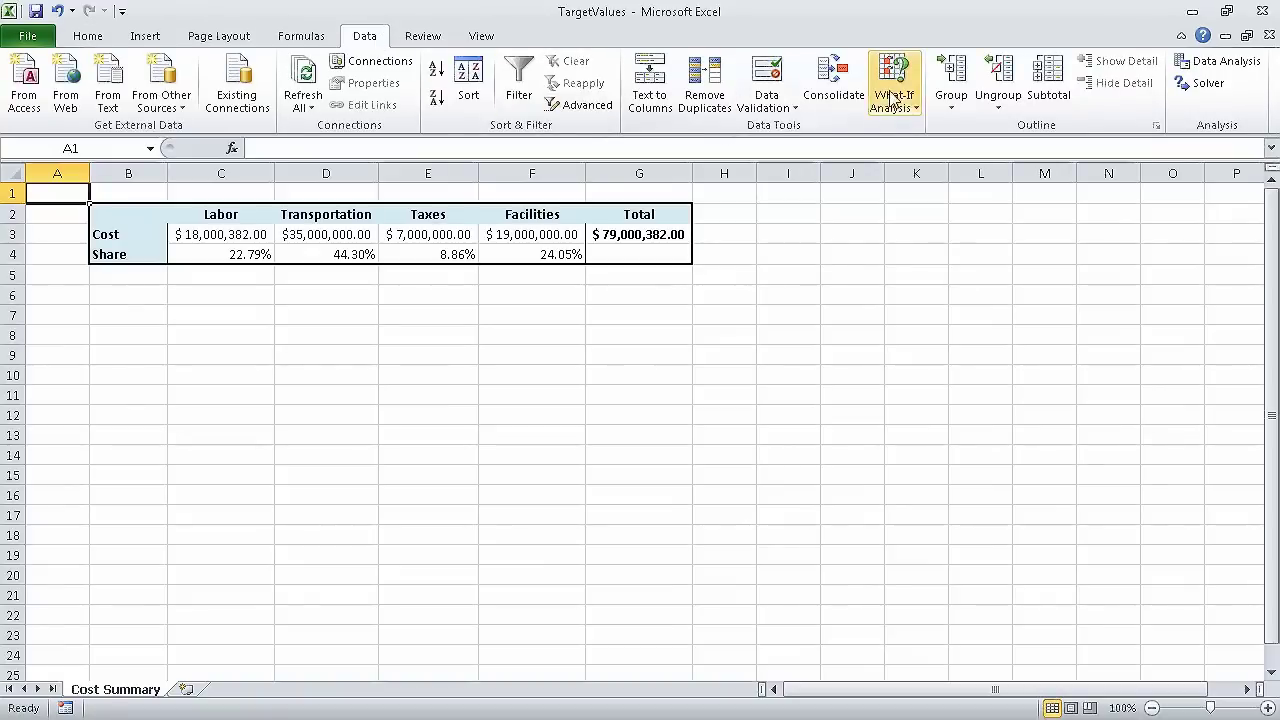
pyautogui.click(896, 95)
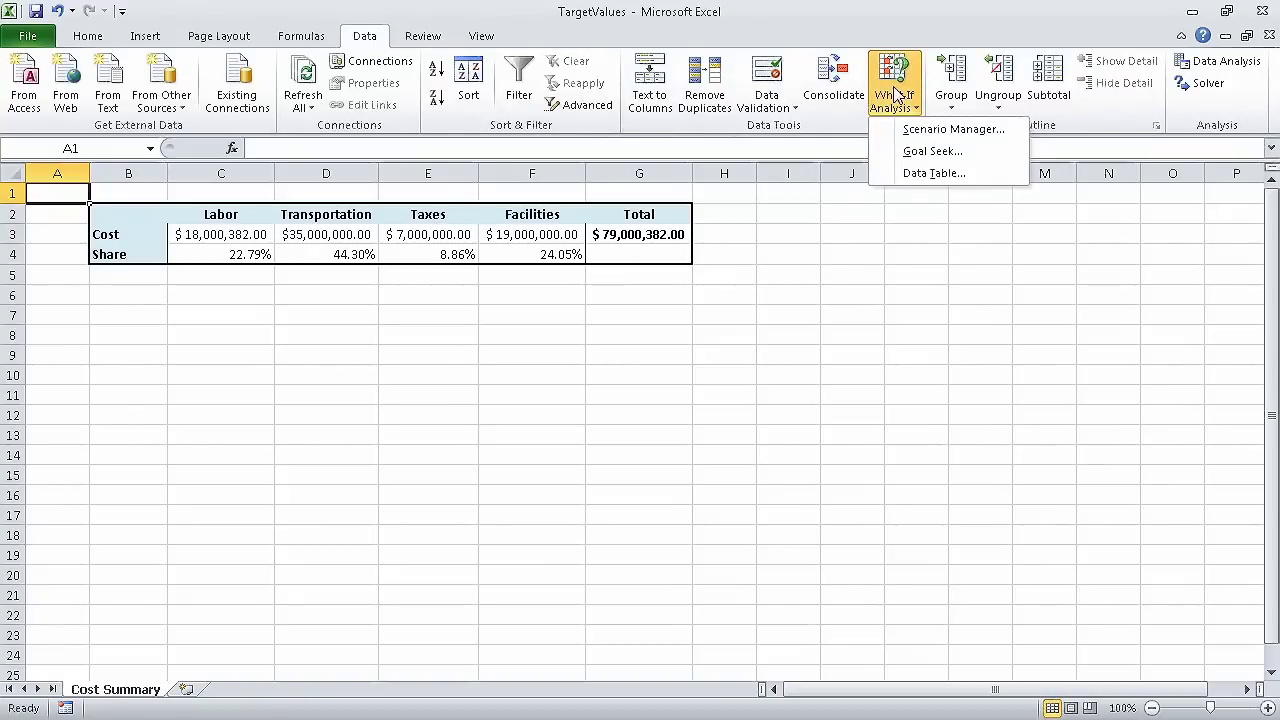
pyautogui.click(955, 155)
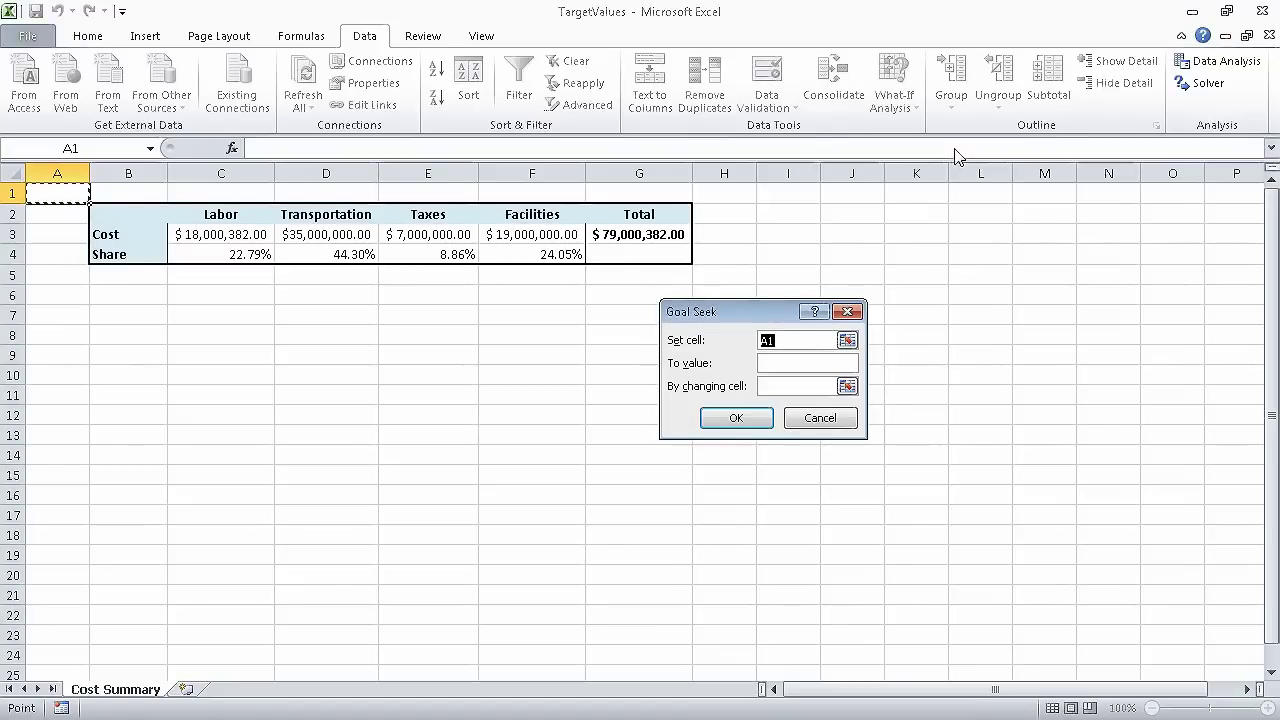
pyautogui.write('D4')
pyautogui.press('Tab')
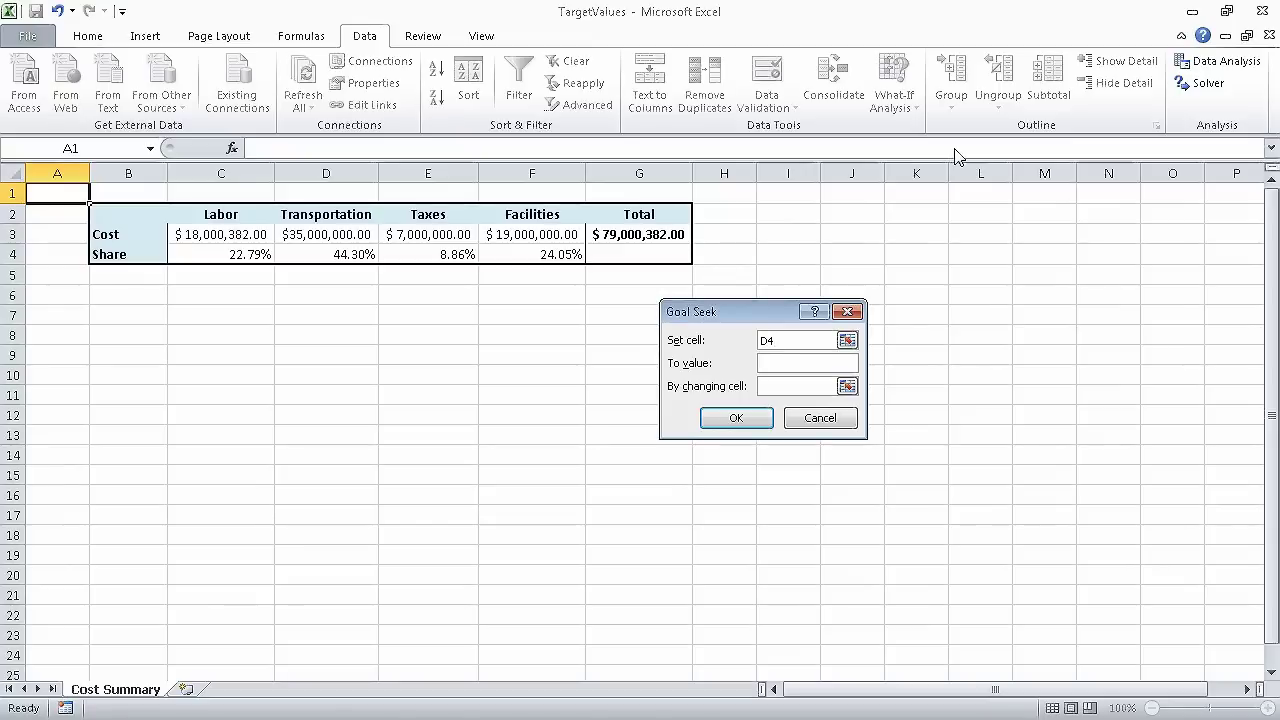
pyautogui.write('0.4')
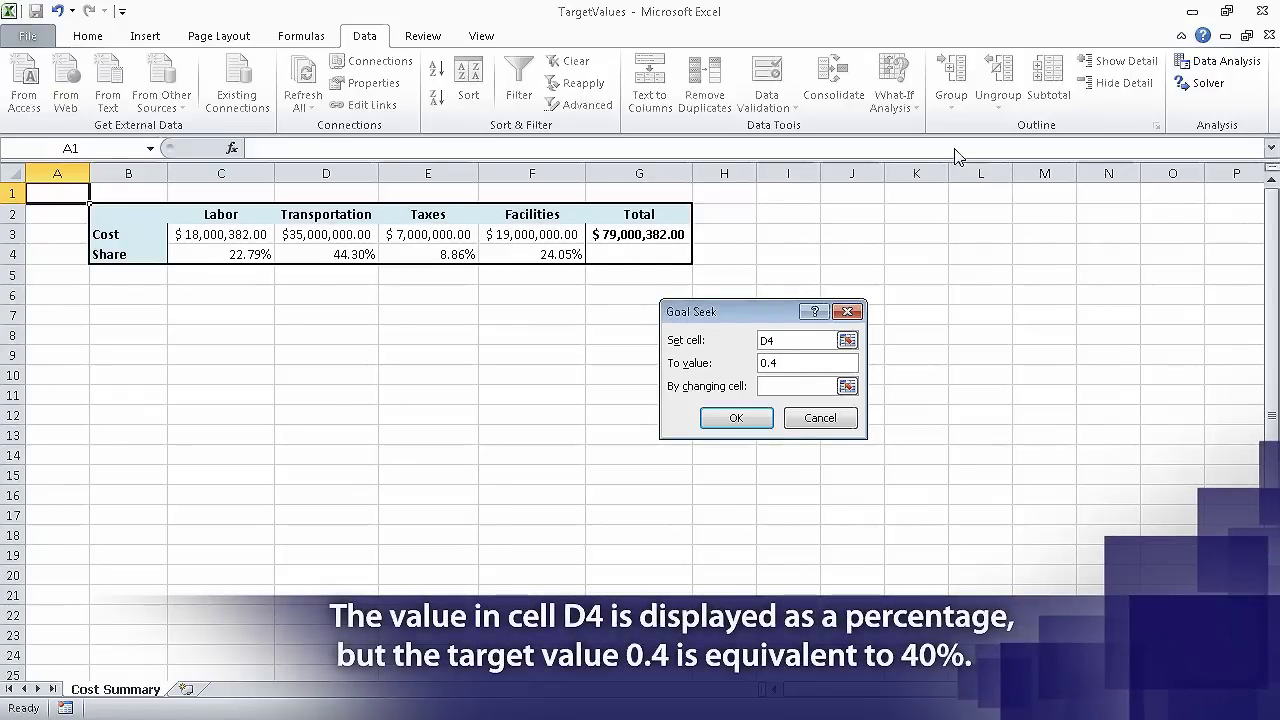
pyautogui.click(805, 385)
pyautogui.write('D3')
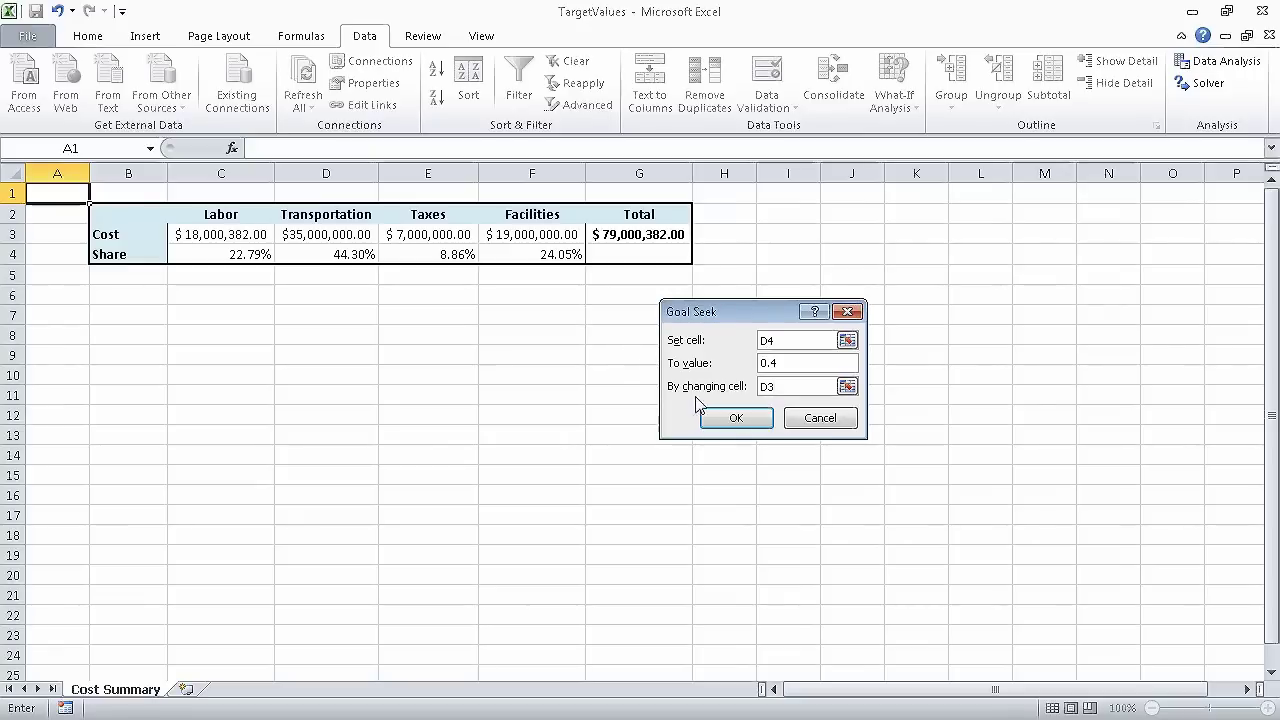
pyautogui.click(737, 420)
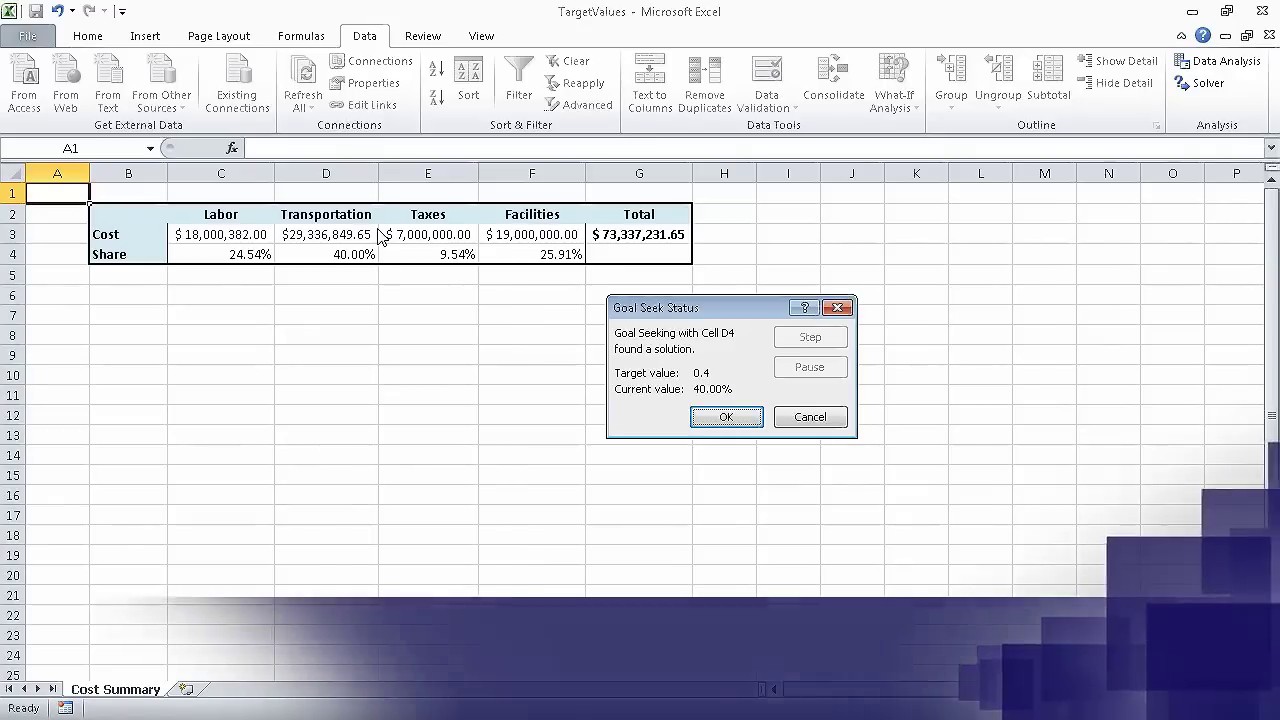
pyautogui.click(813, 418)
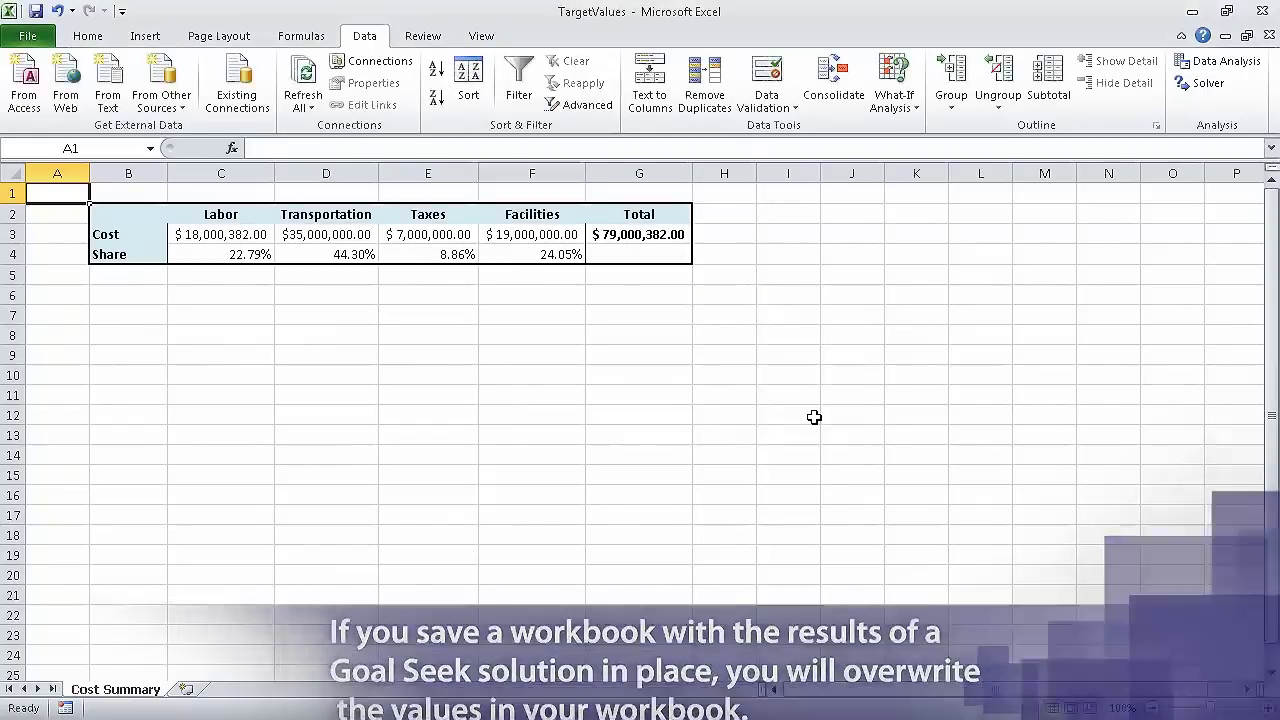
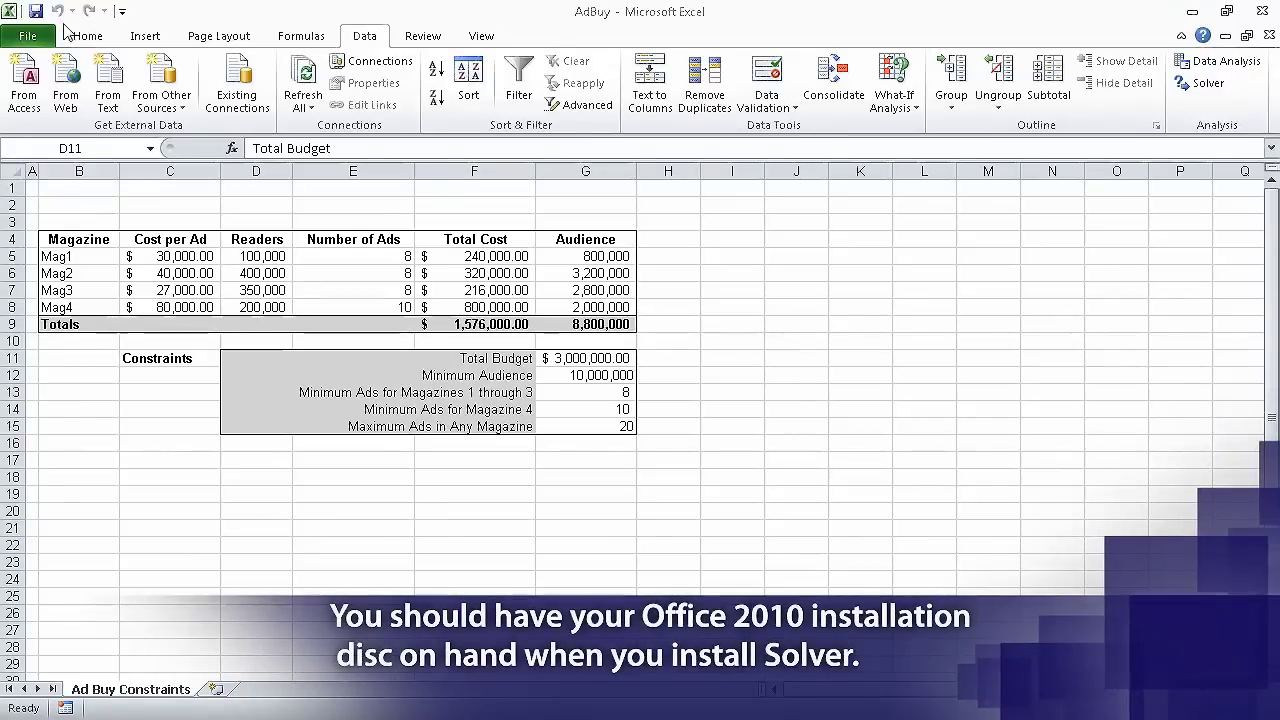
# Step: Check in the list of available Excel add-ins whether the Solver Add-in is enabled
pyautogui.click(32, 37)
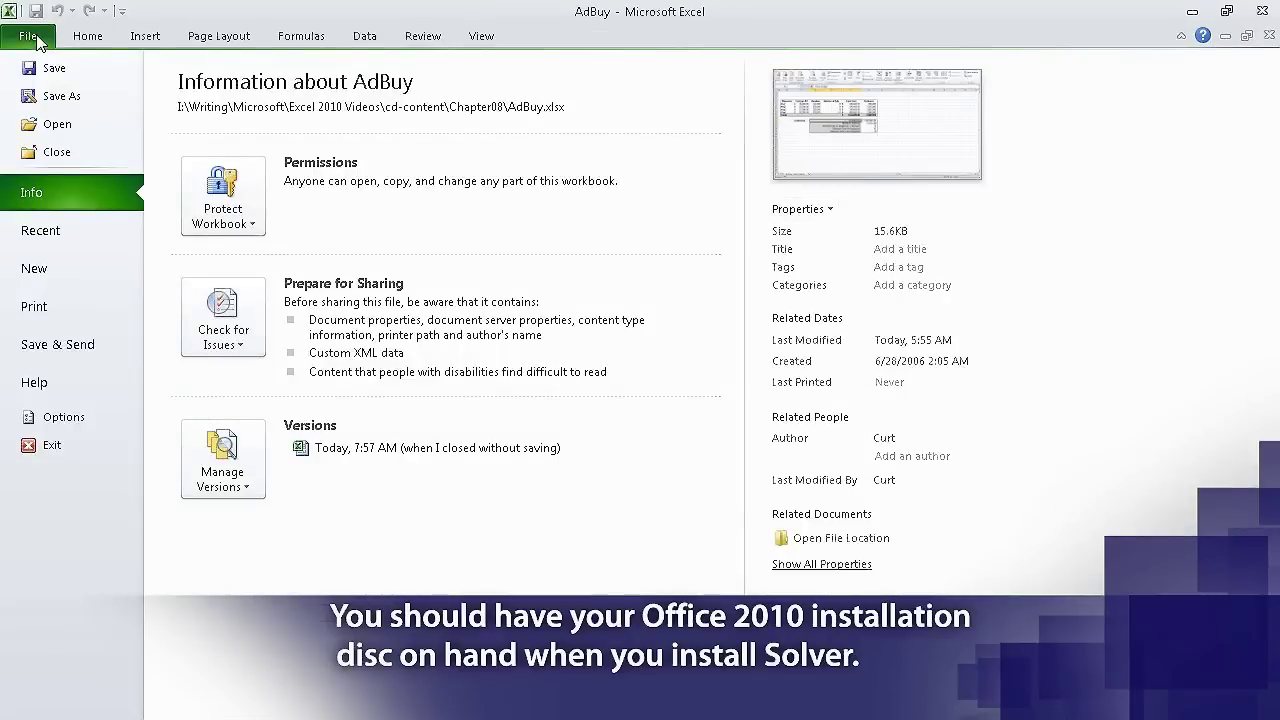
pyautogui.click(104, 424)
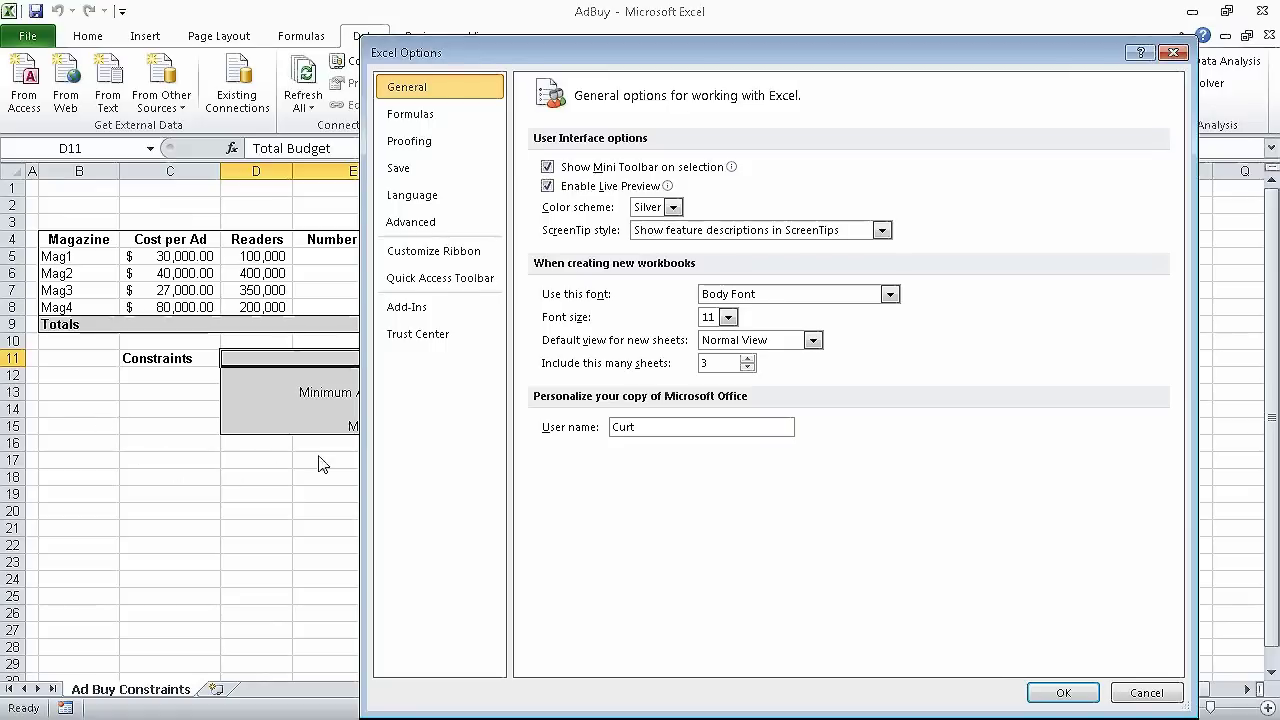
pyautogui.click(421, 309)
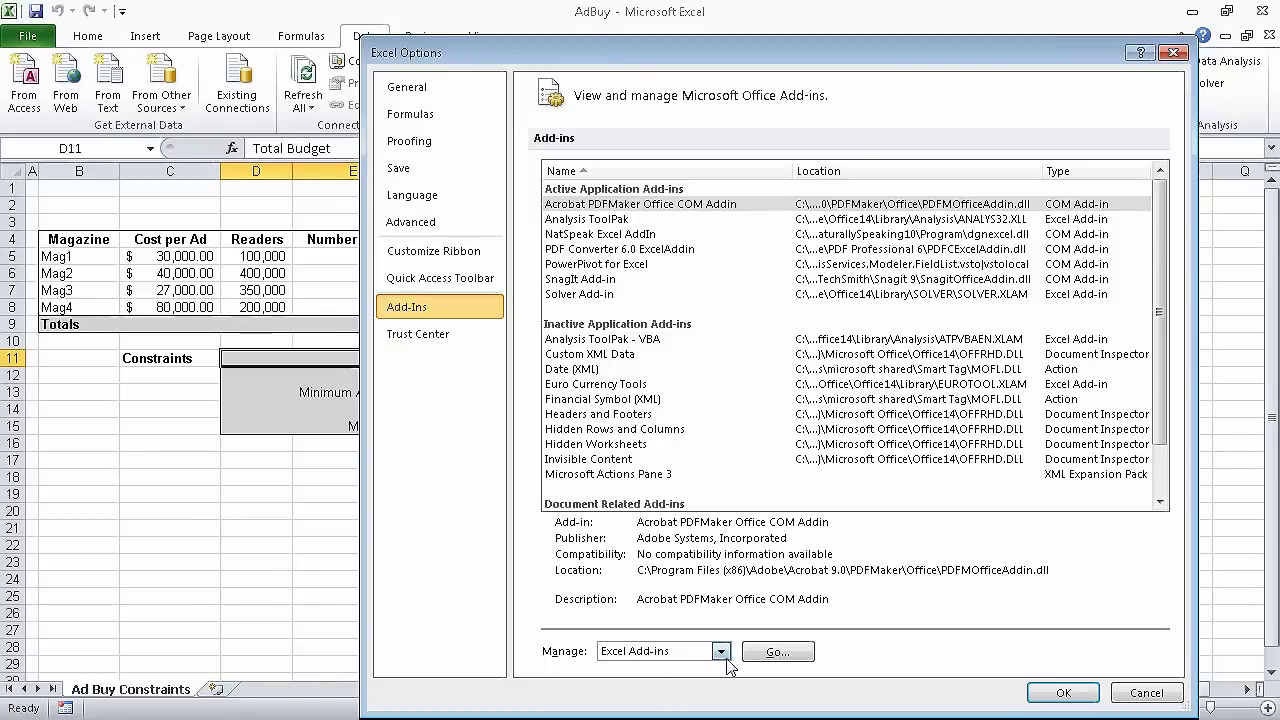
pyautogui.click(774, 654)
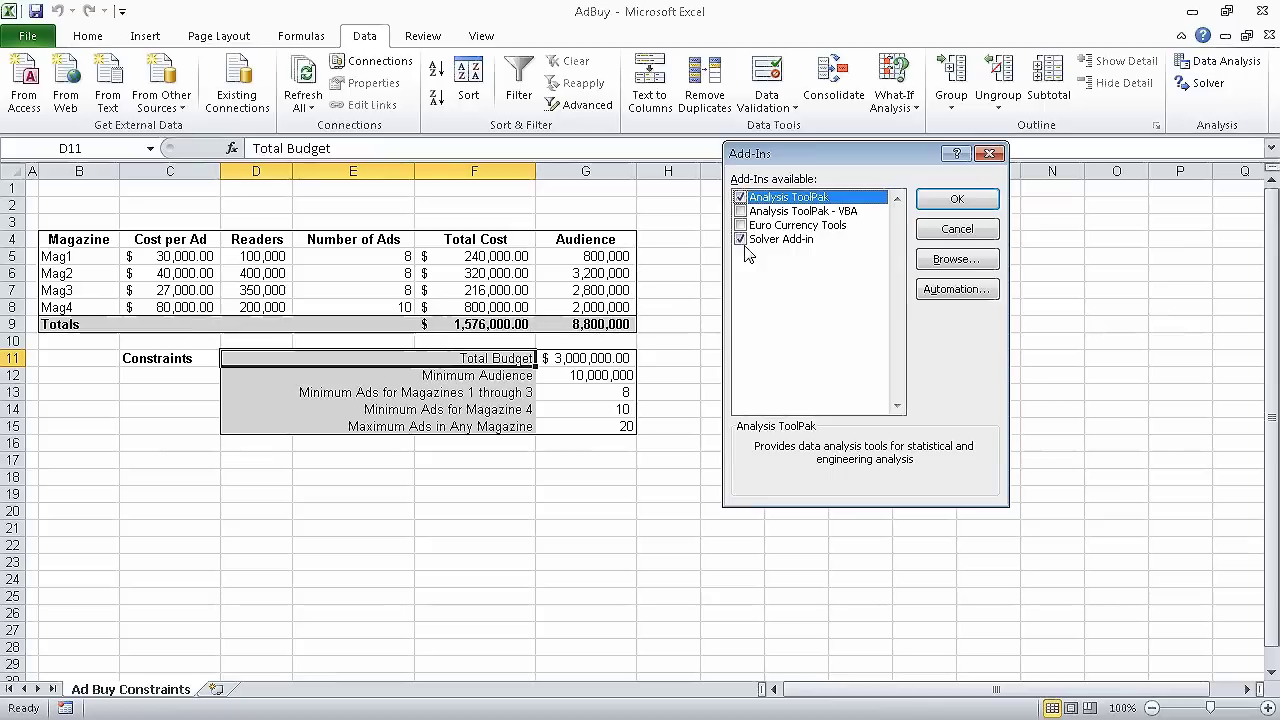
pyautogui.click(957, 229)
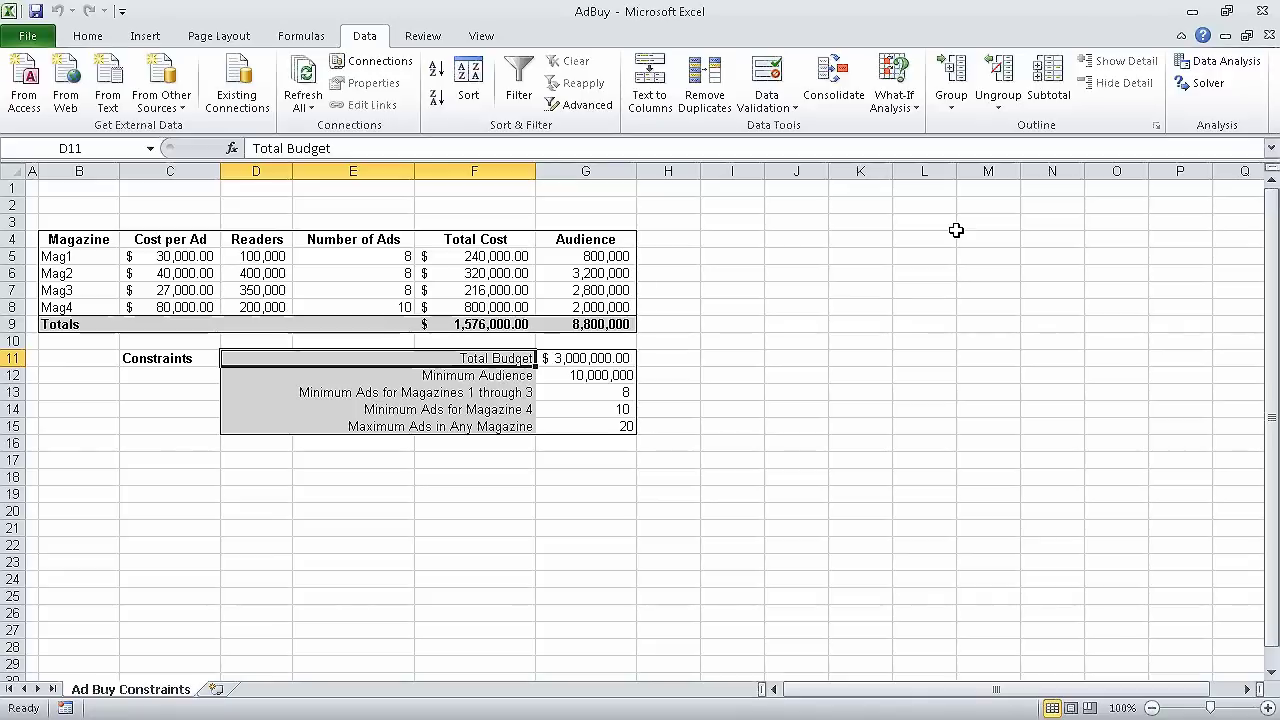
# Step: Start Solver and set the total audience cell G9 as the objective with Max as the target
pyautogui.click(1192, 84)
pyautogui.press('Delete')
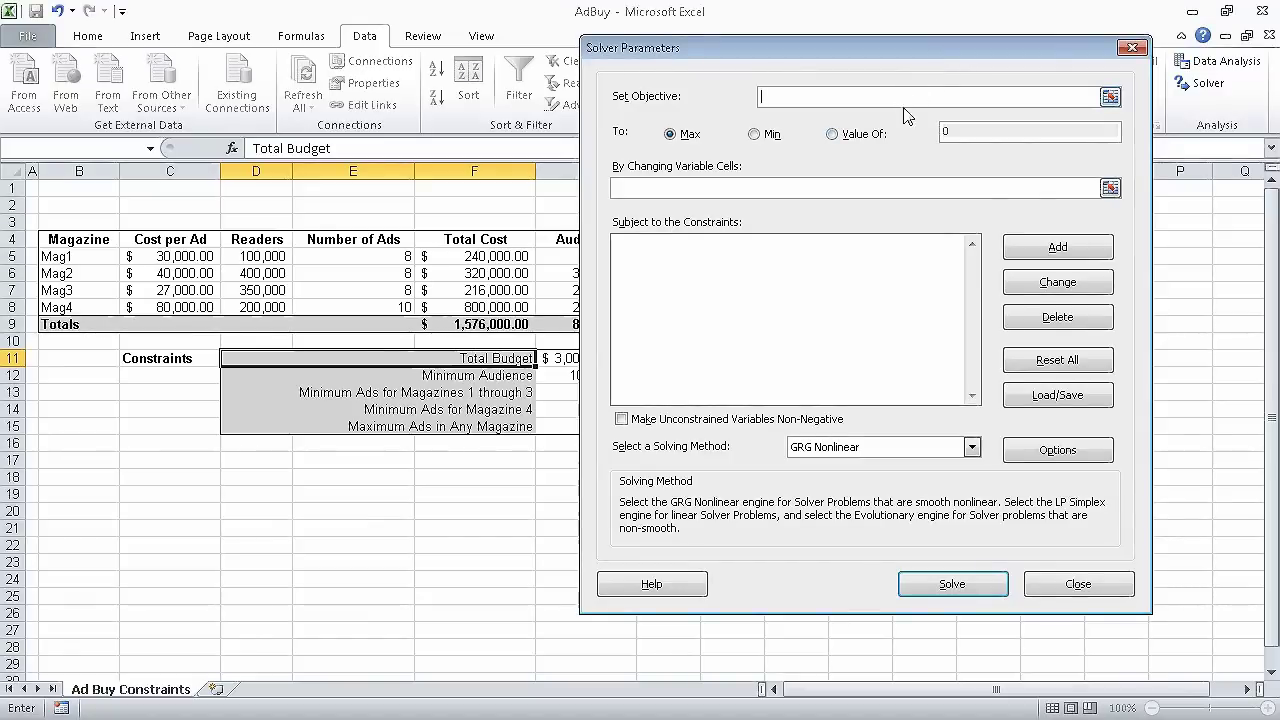
pyautogui.click(1110, 98)
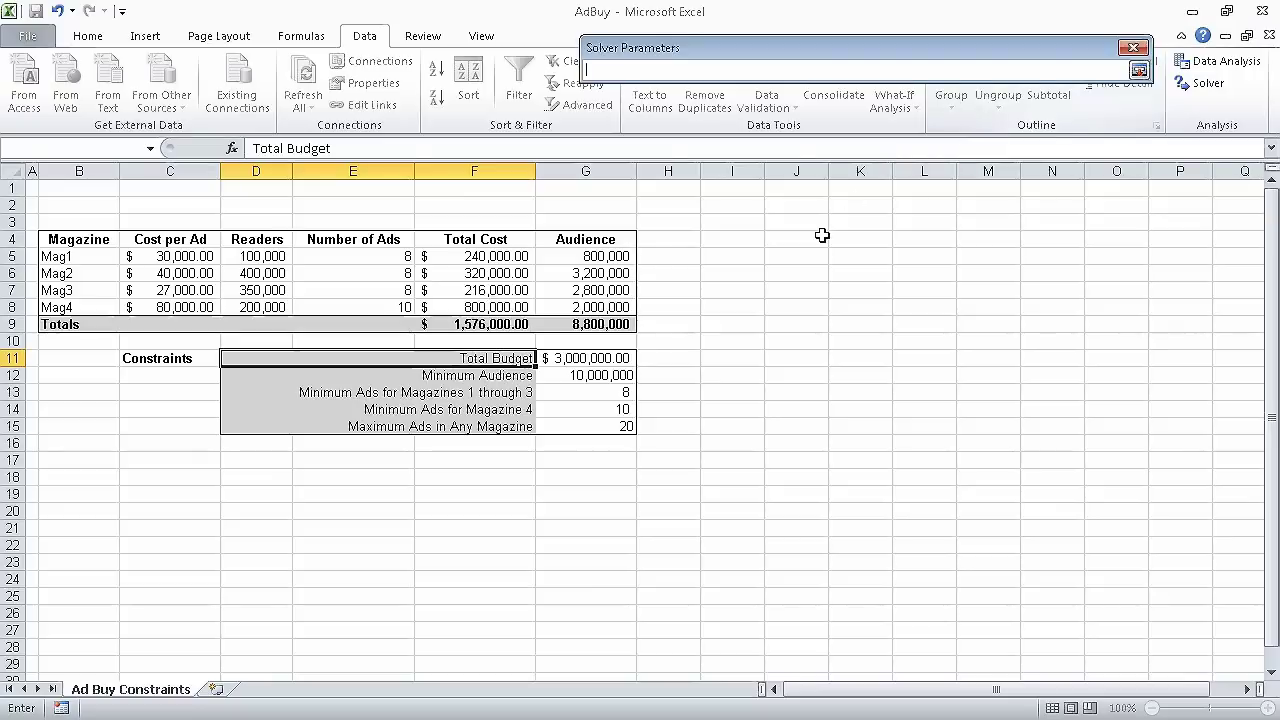
pyautogui.click(604, 324)
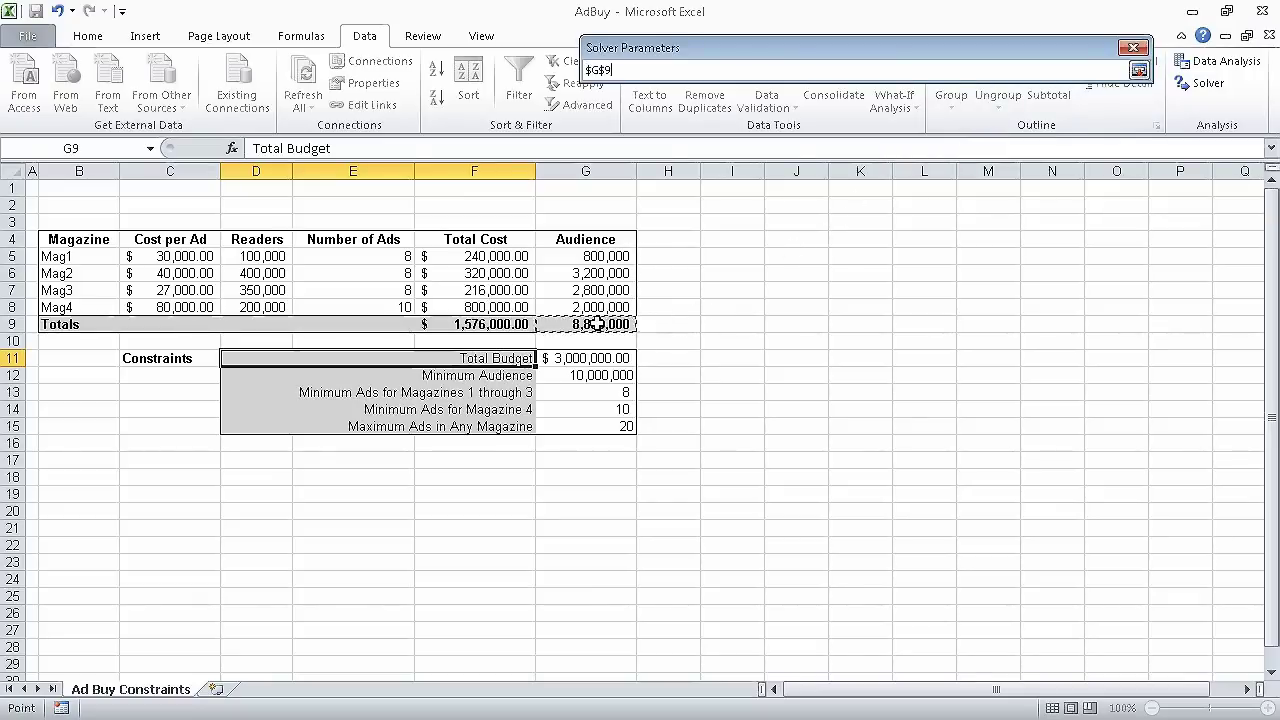
pyautogui.click(1139, 71)
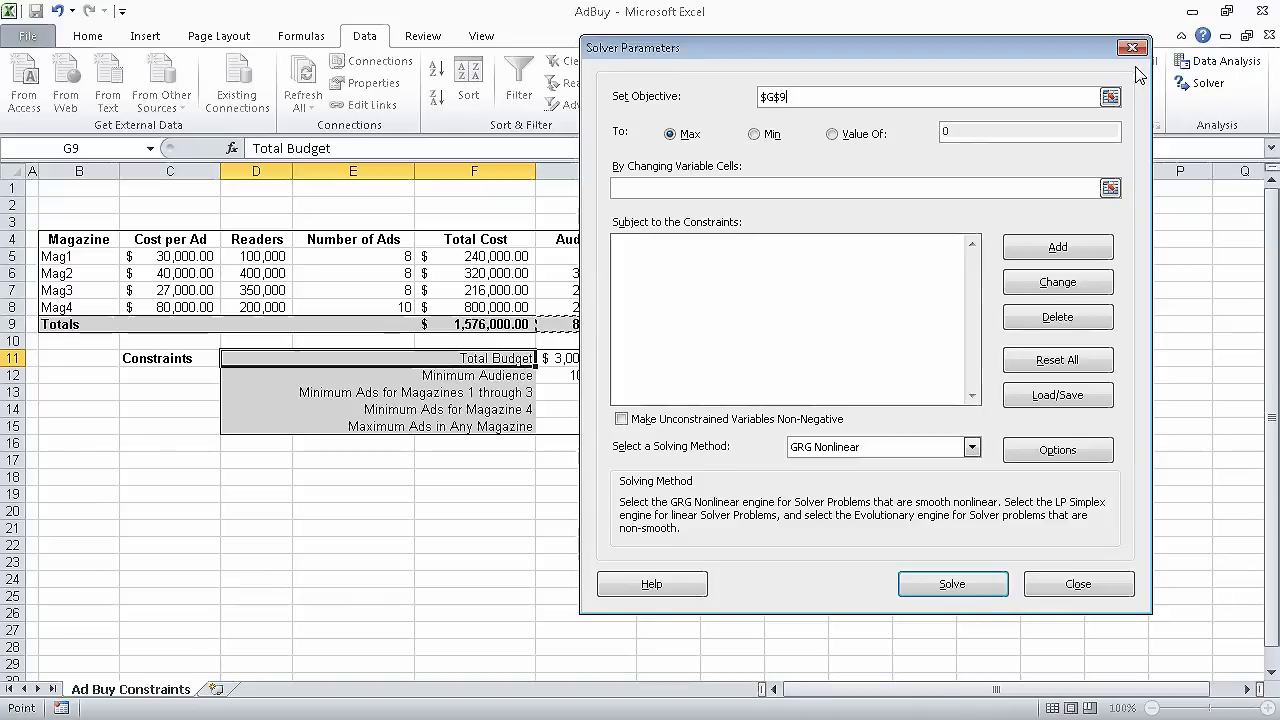
pyautogui.moveTo(1082, 51); pyautogui.dragTo(1170, 57)
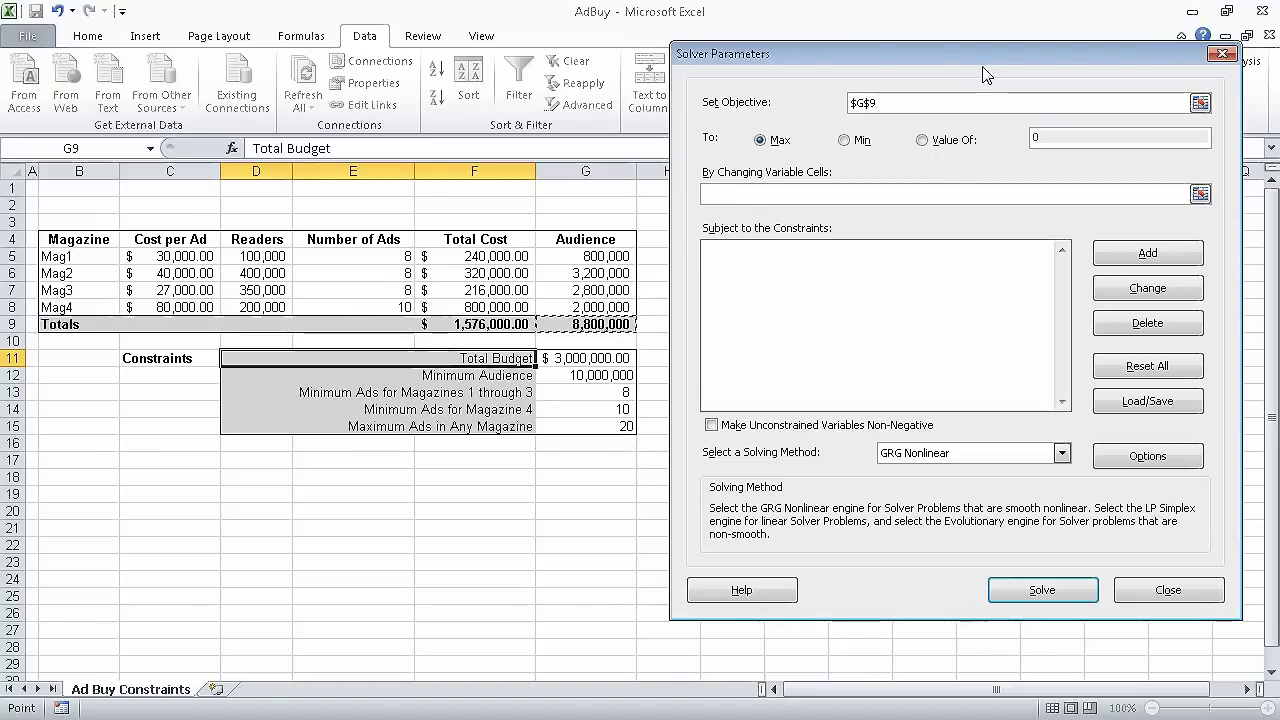
pyautogui.click(794, 142)
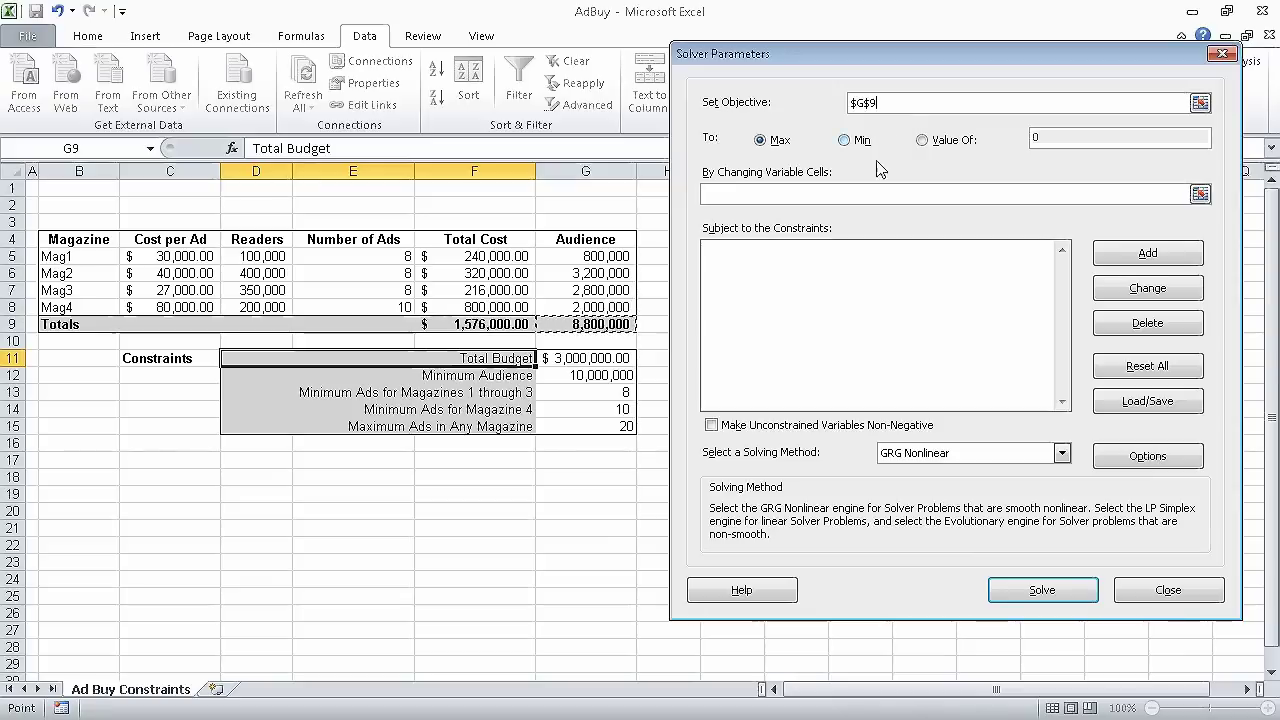
# Step: Set the Number of Ads cells E5:E8 as Solver's changing variable cells
pyautogui.click(878, 195)
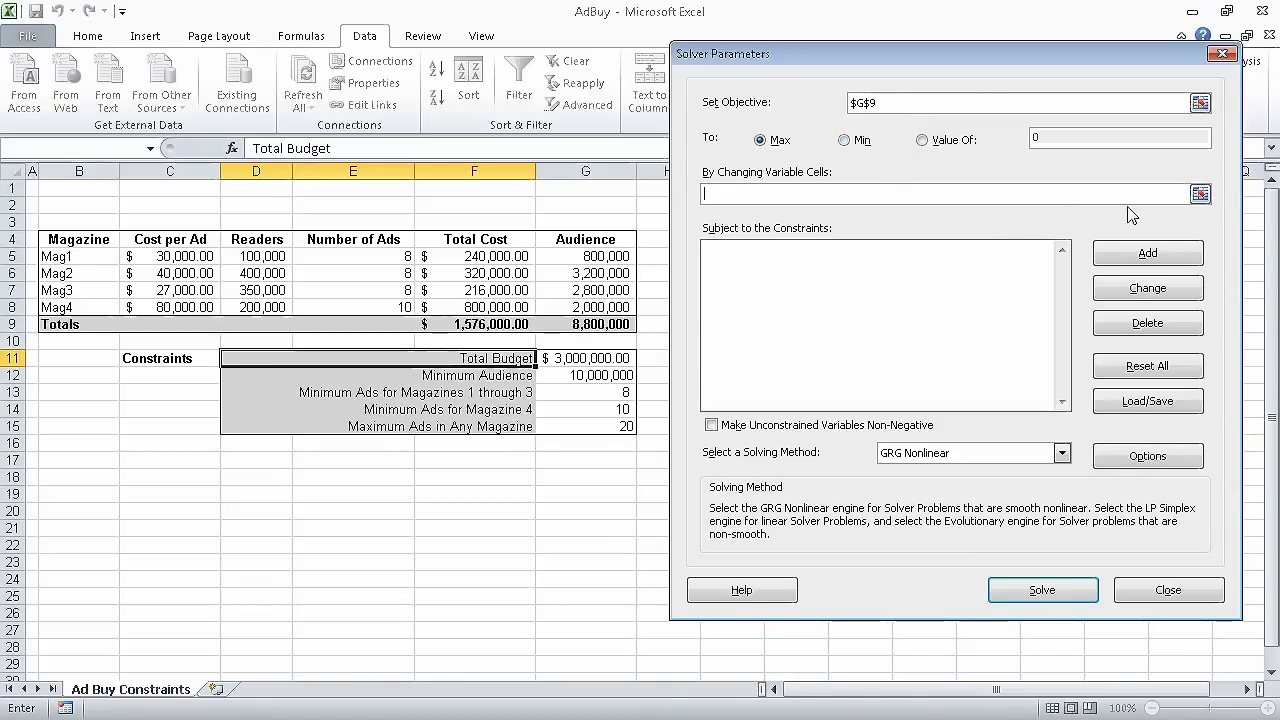
pyautogui.click(1200, 195)
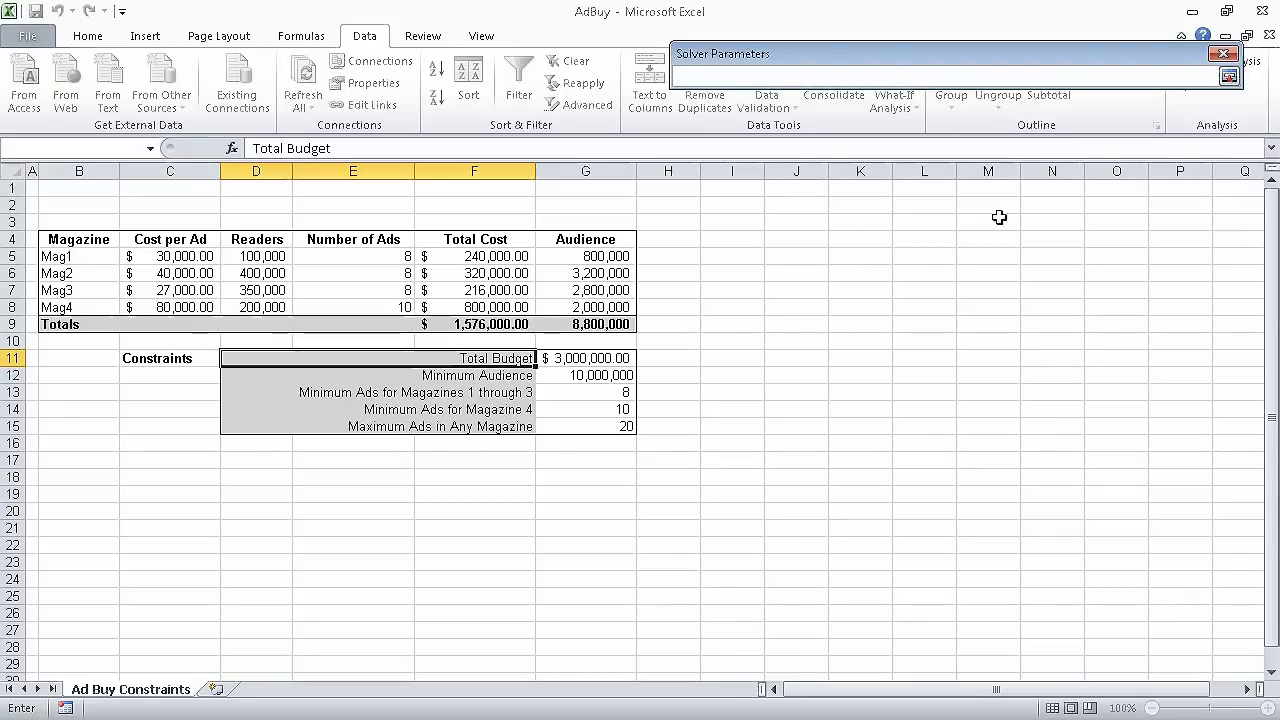
pyautogui.moveTo(385, 255); pyautogui.dragTo(390, 307)
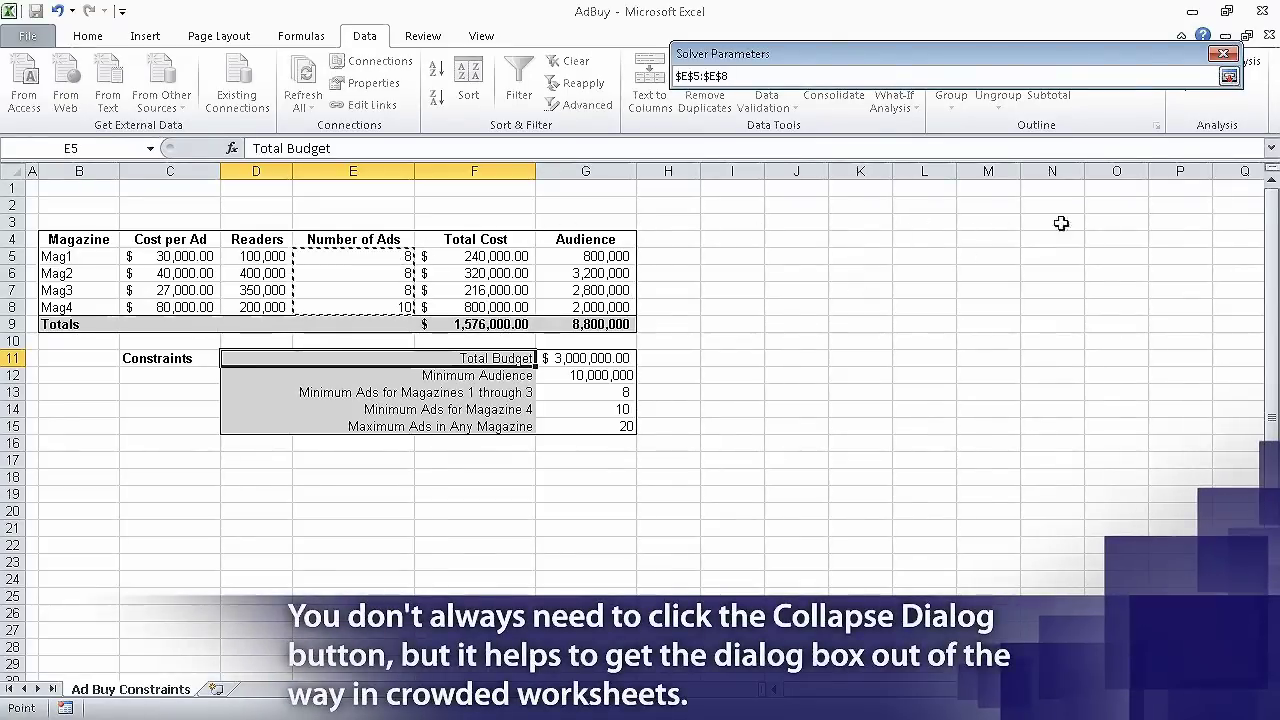
pyautogui.click(1229, 77)
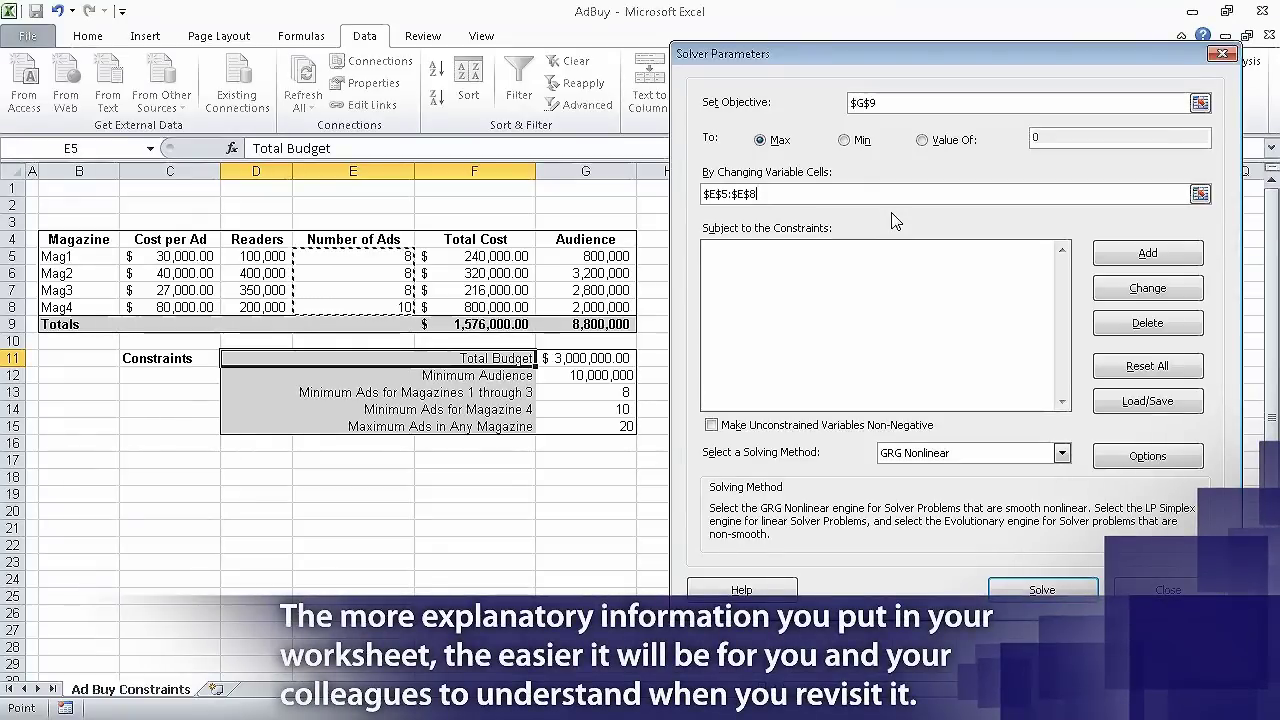
# Step: Add a Solver constraint requiring the Number of Ads cells E5:E8 to be integers
pyautogui.click(1110, 256)
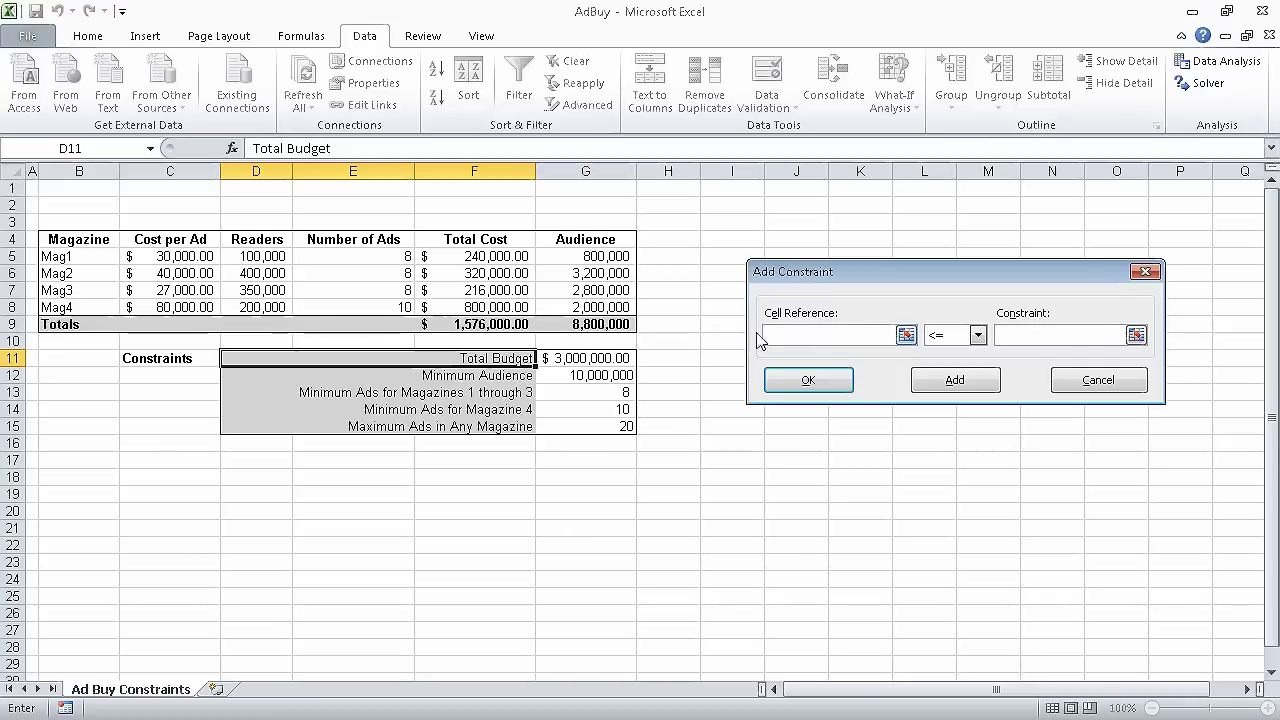
pyautogui.moveTo(381, 256); pyautogui.dragTo(380, 307)
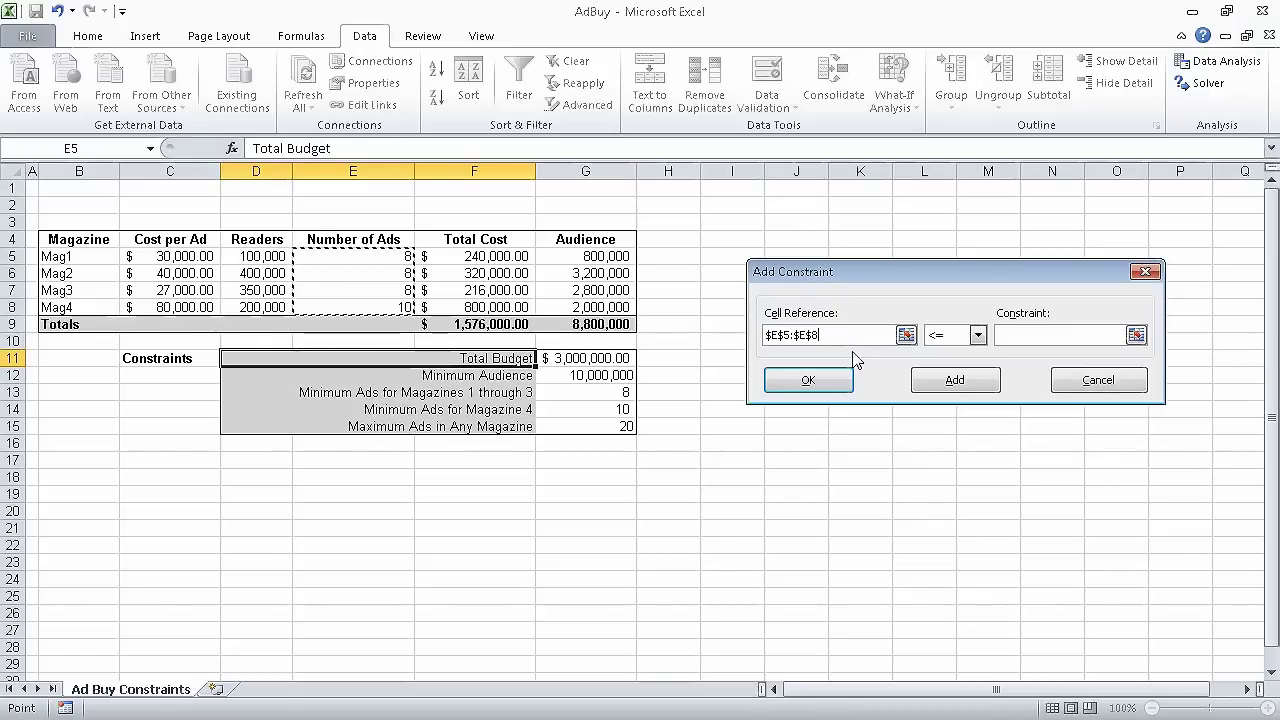
pyautogui.click(978, 337)
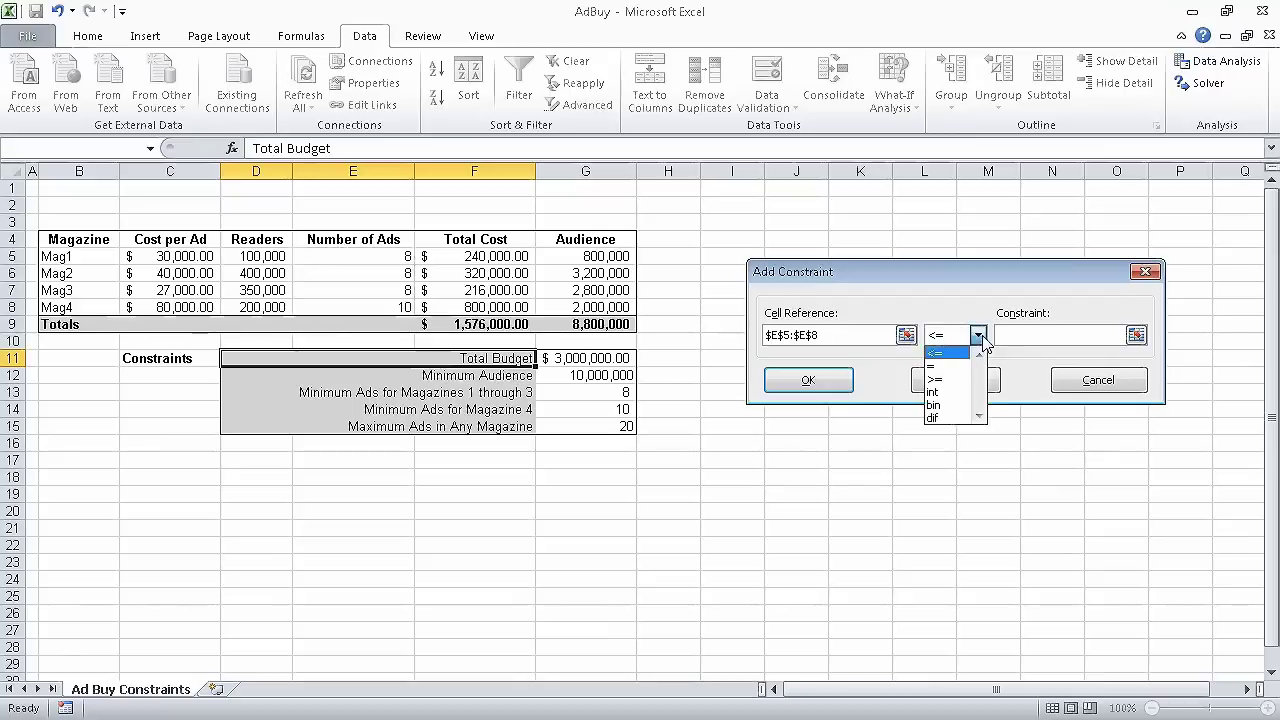
pyautogui.click(945, 391)
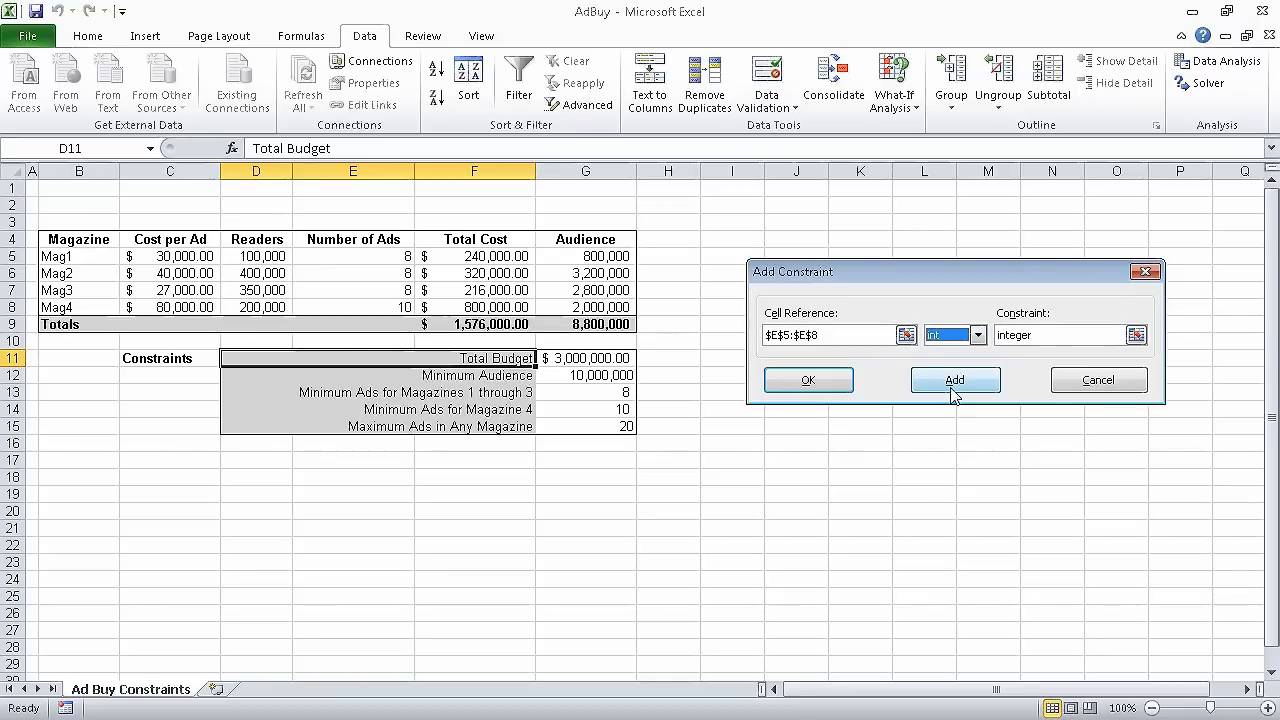
pyautogui.click(953, 391)
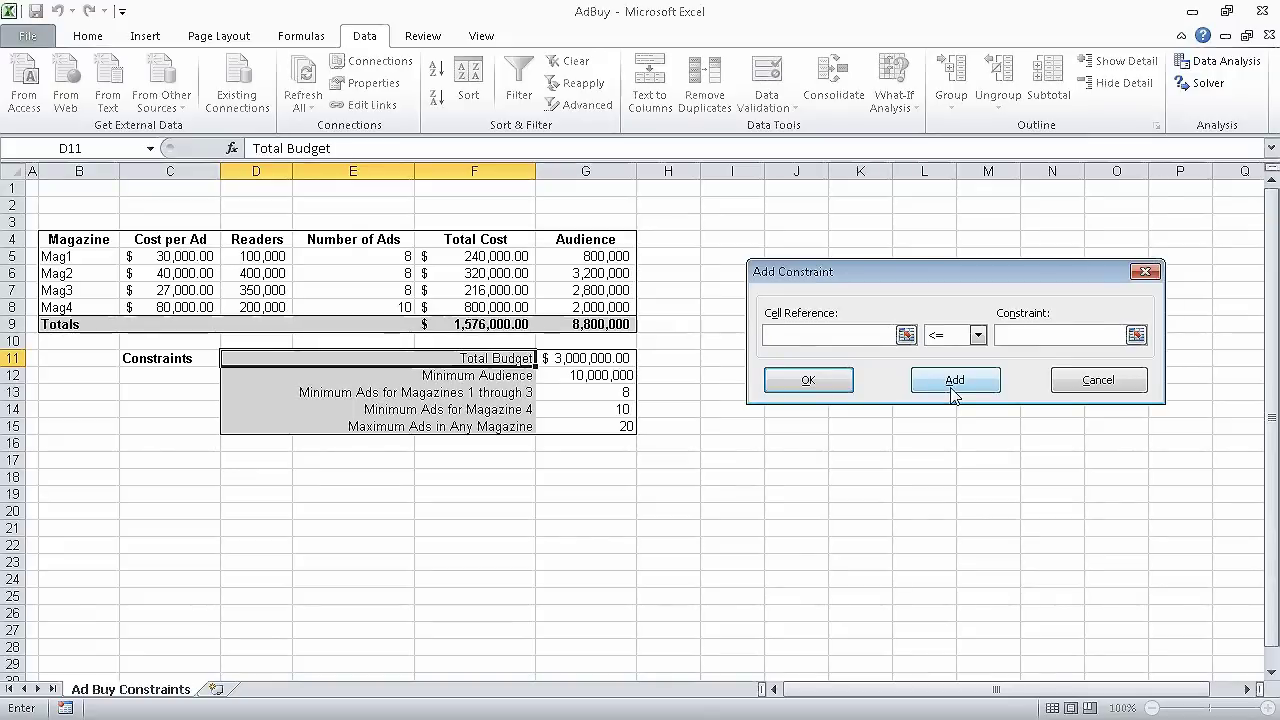
# Step: Add a constraint keeping the total cost in F9 less than or equal to the total budget in G11
pyautogui.click(521, 324)
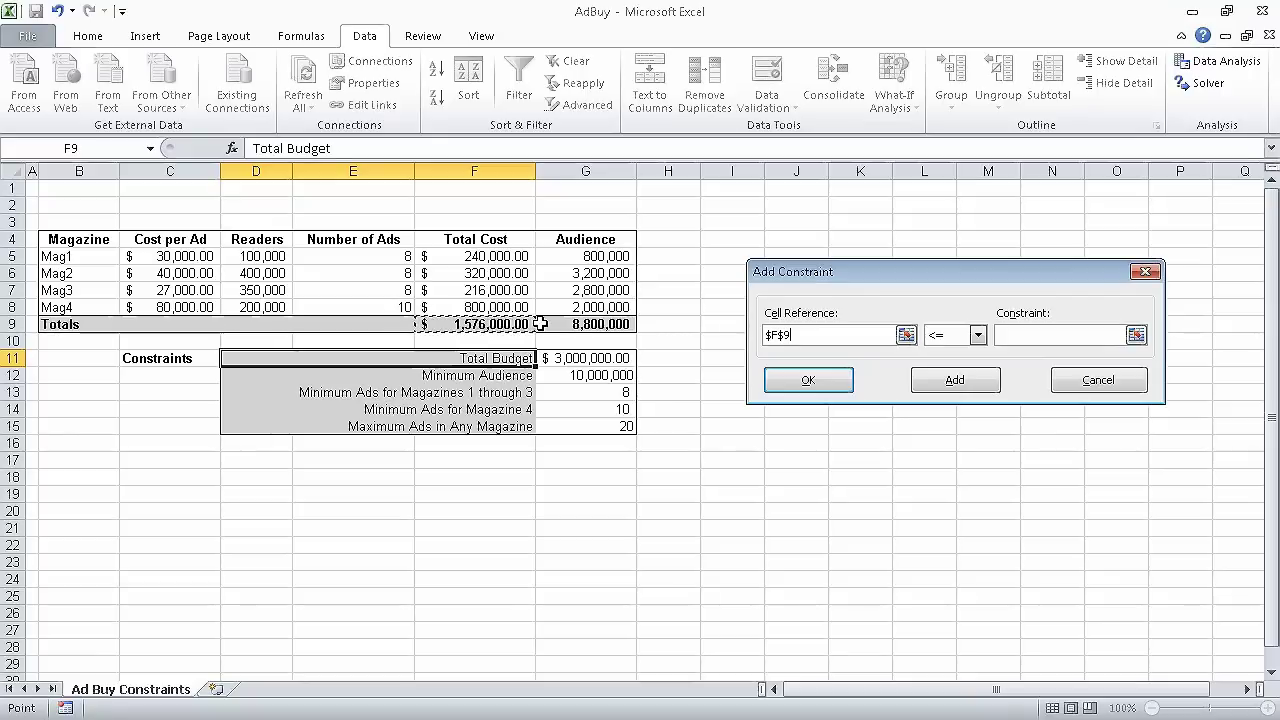
pyautogui.click(1019, 334)
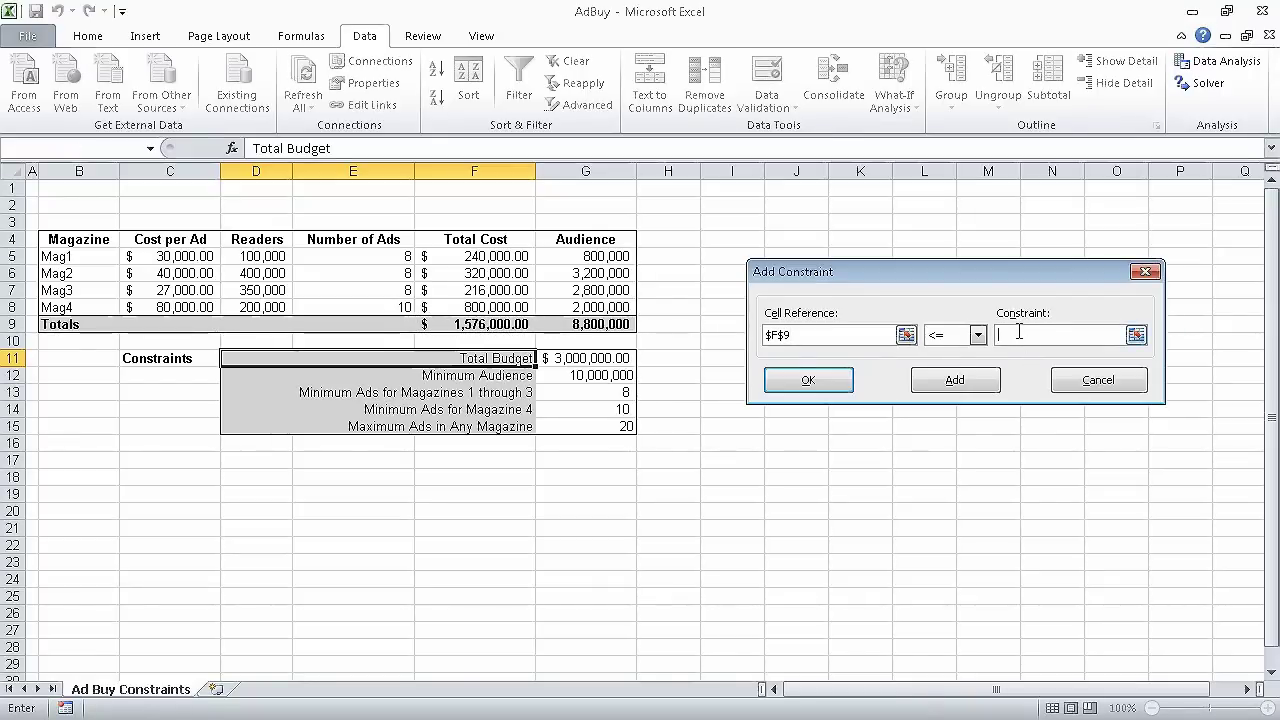
pyautogui.click(603, 357)
pyautogui.click(966, 380)
# Step: Add a Solver constraint keeping the total audience in G9 greater than or equal to the minimum audience in G12
pyautogui.click(610, 324)
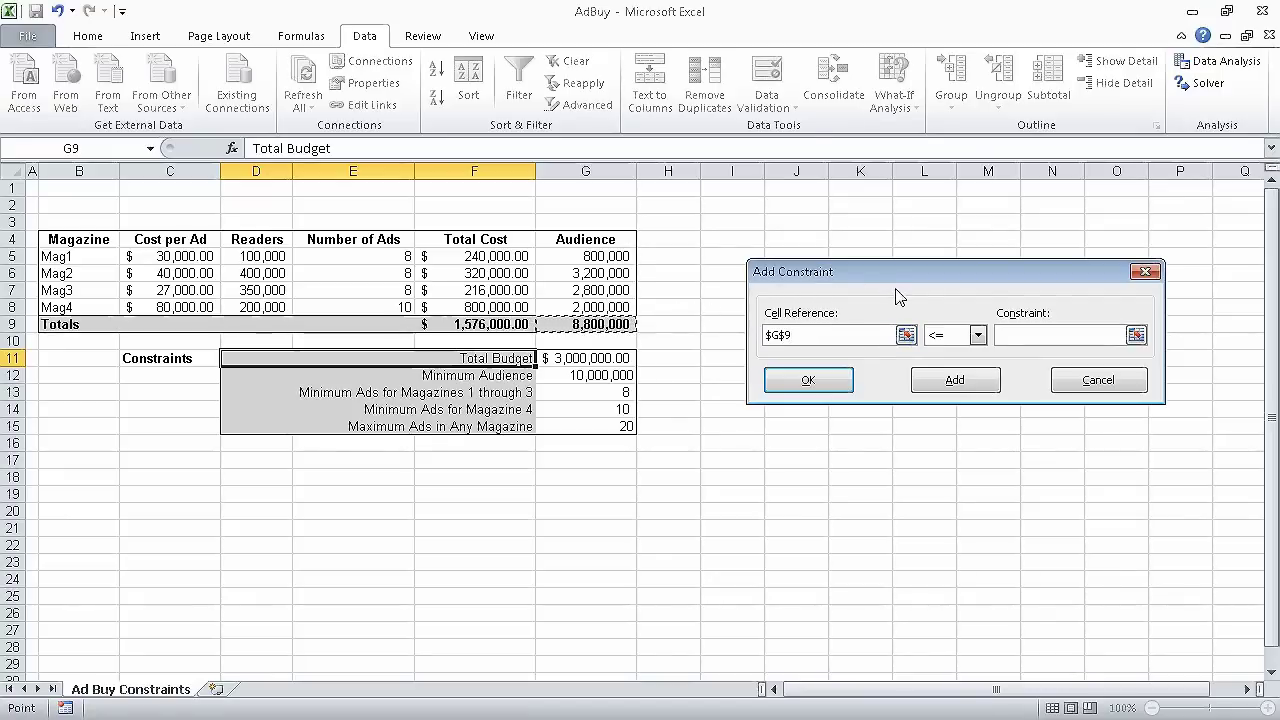
pyautogui.click(977, 336)
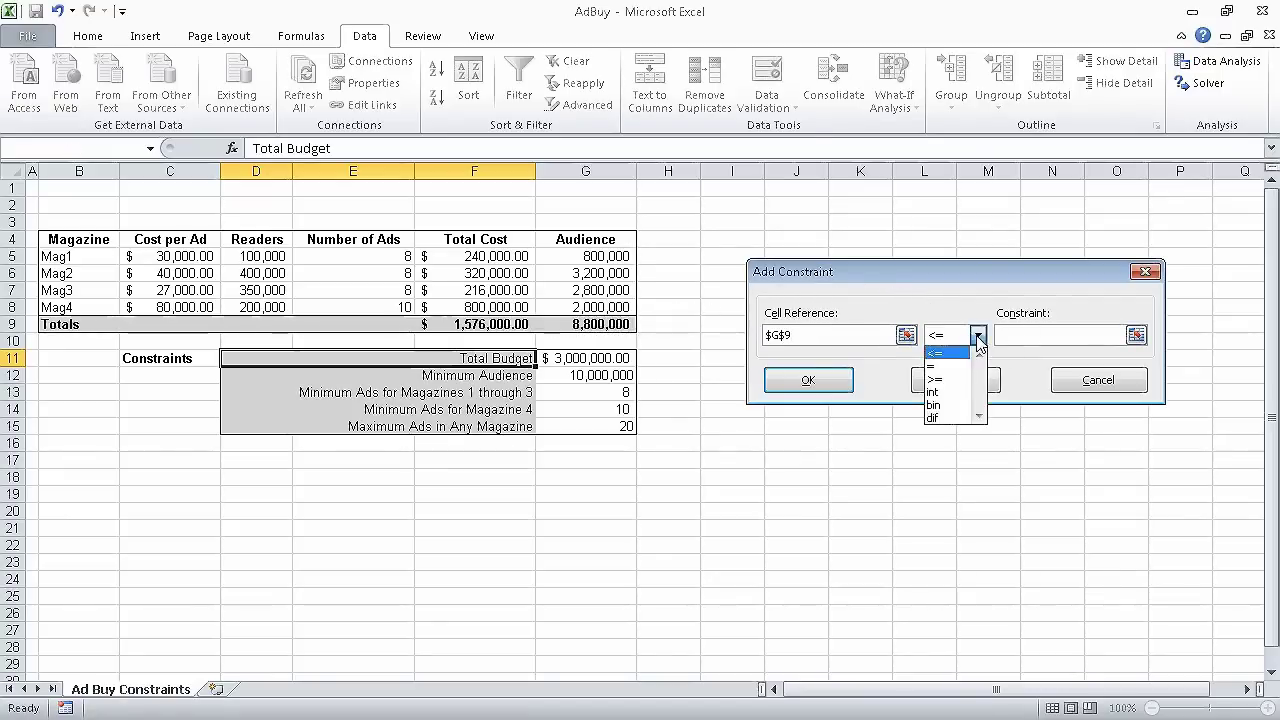
pyautogui.click(948, 379)
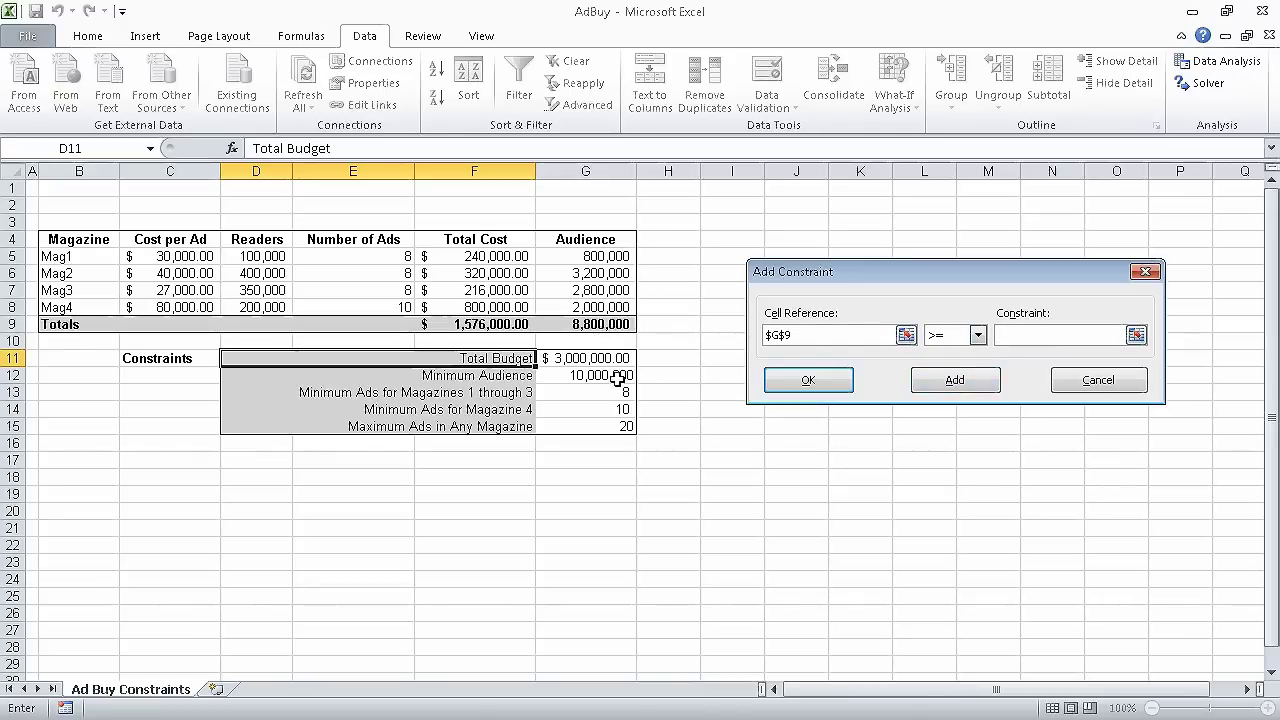
pyautogui.click(614, 377)
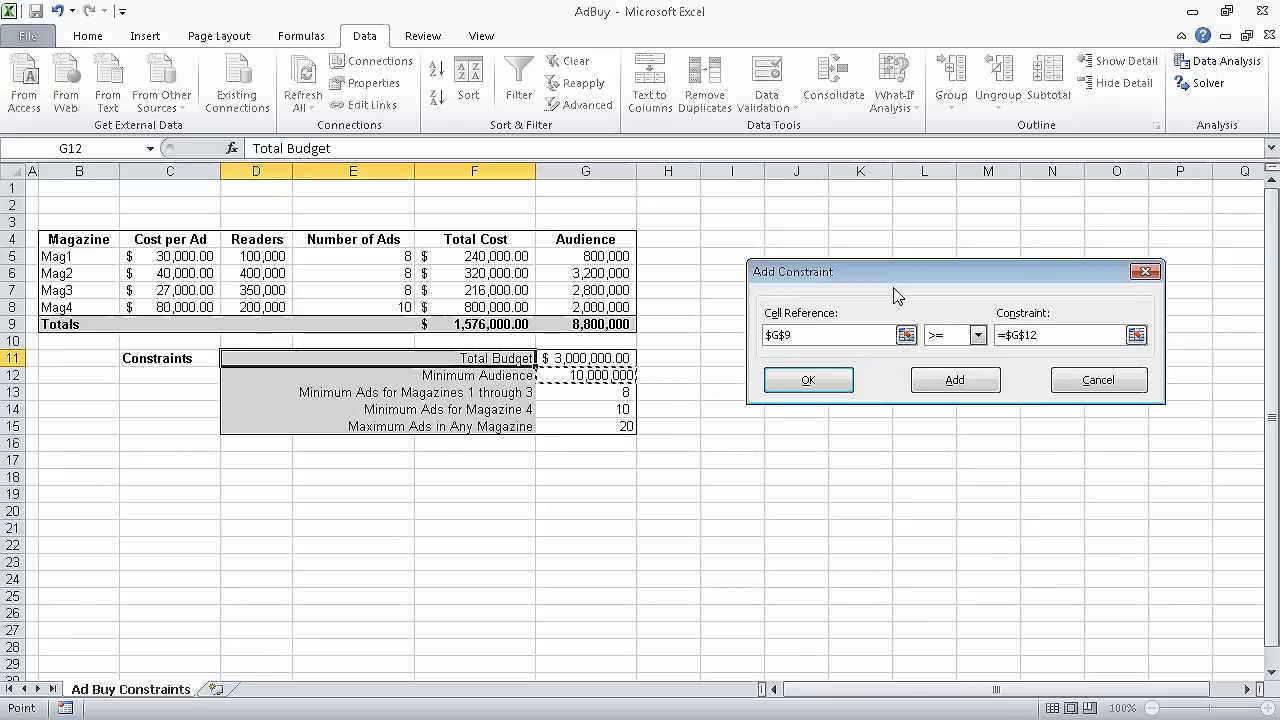
pyautogui.click(950, 385)
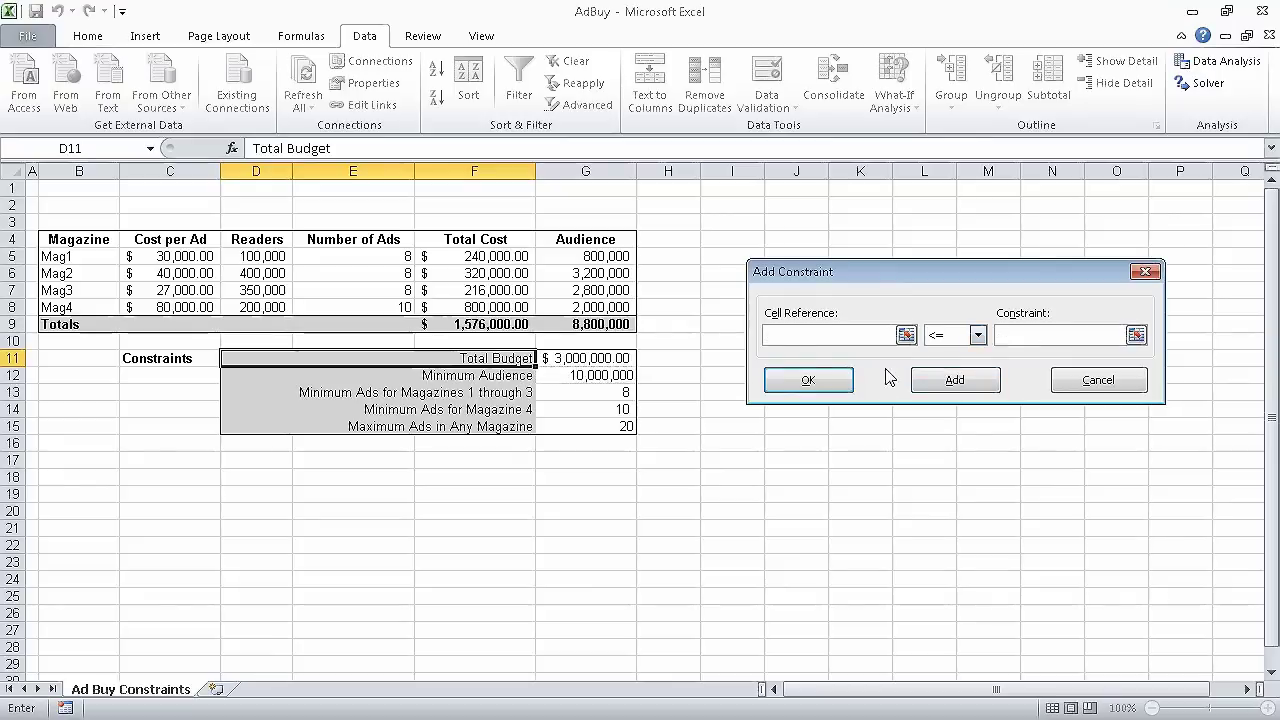
# Step: Add a constraint keeping the ad counts in E5:E7 greater than or equal to the minimum in G13
pyautogui.moveTo(398, 257); pyautogui.dragTo(382, 284)
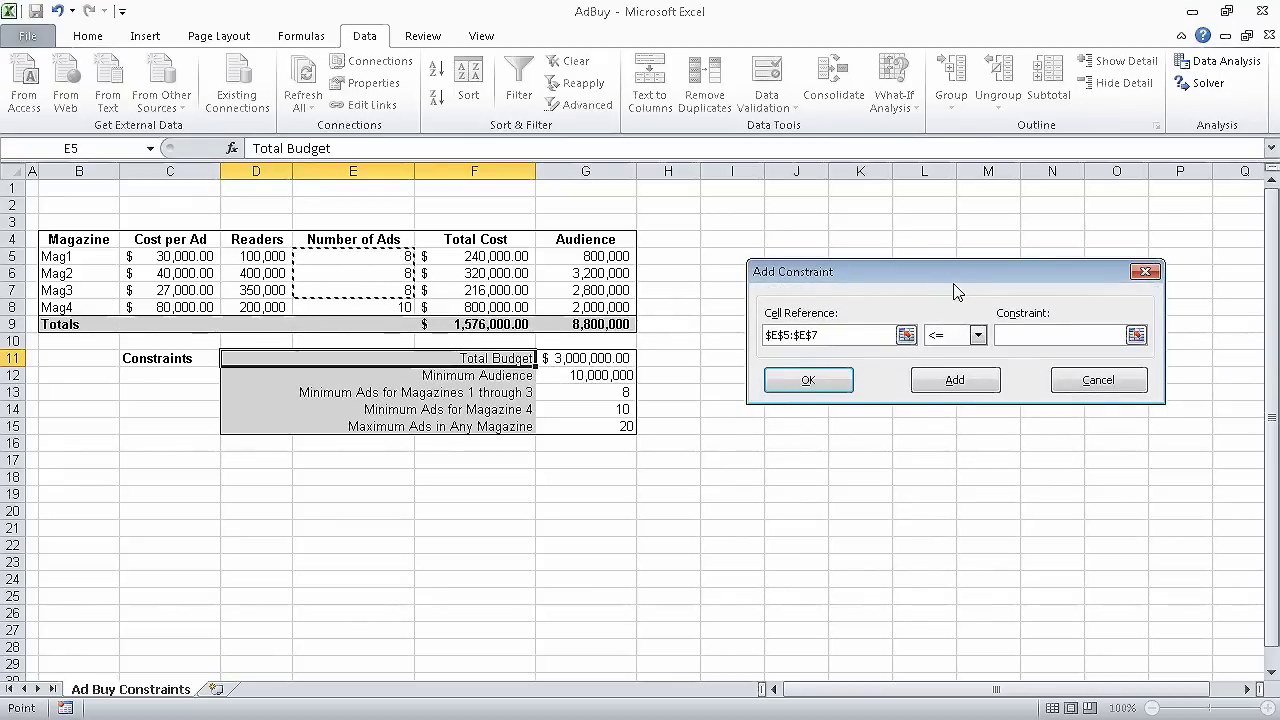
pyautogui.click(979, 336)
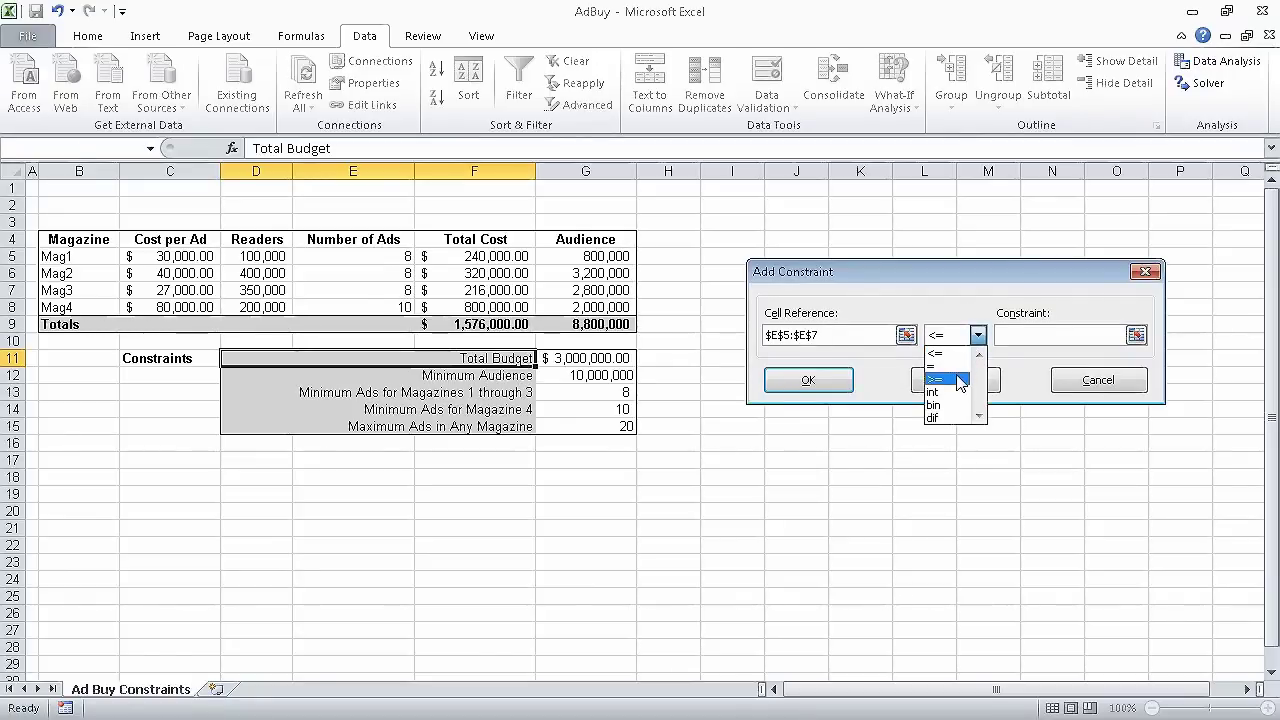
pyautogui.click(960, 380)
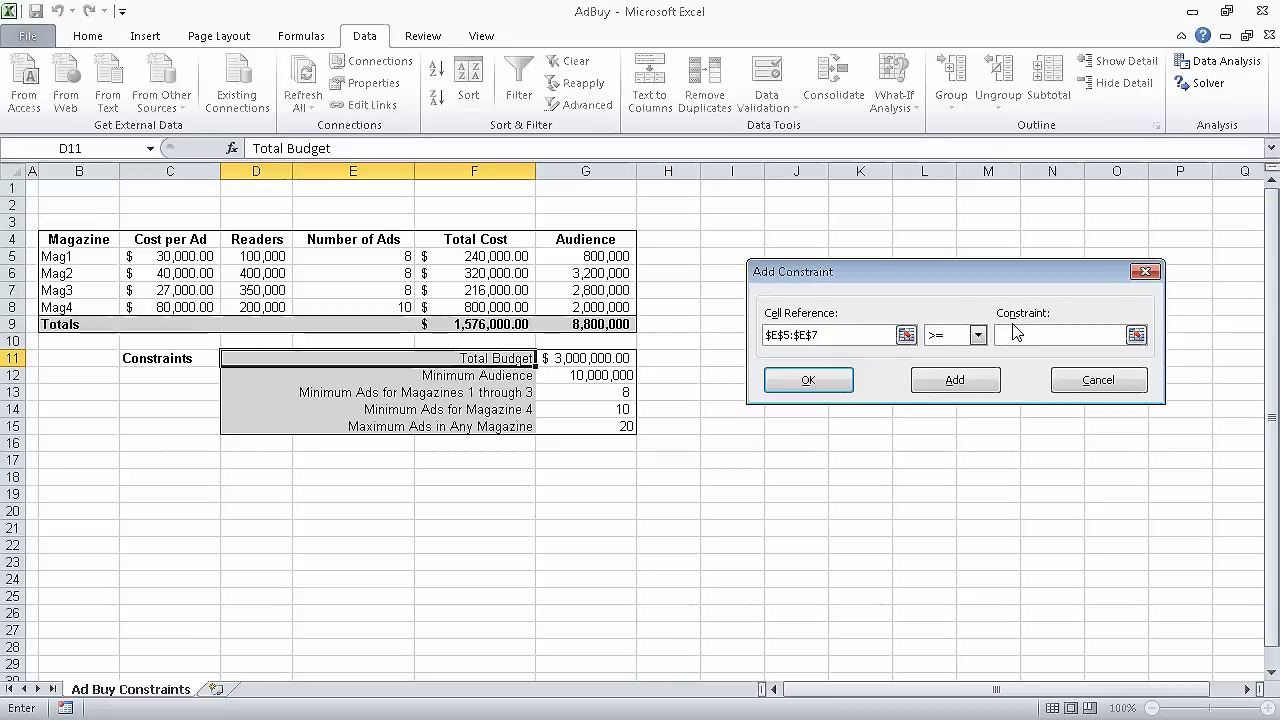
pyautogui.click(606, 393)
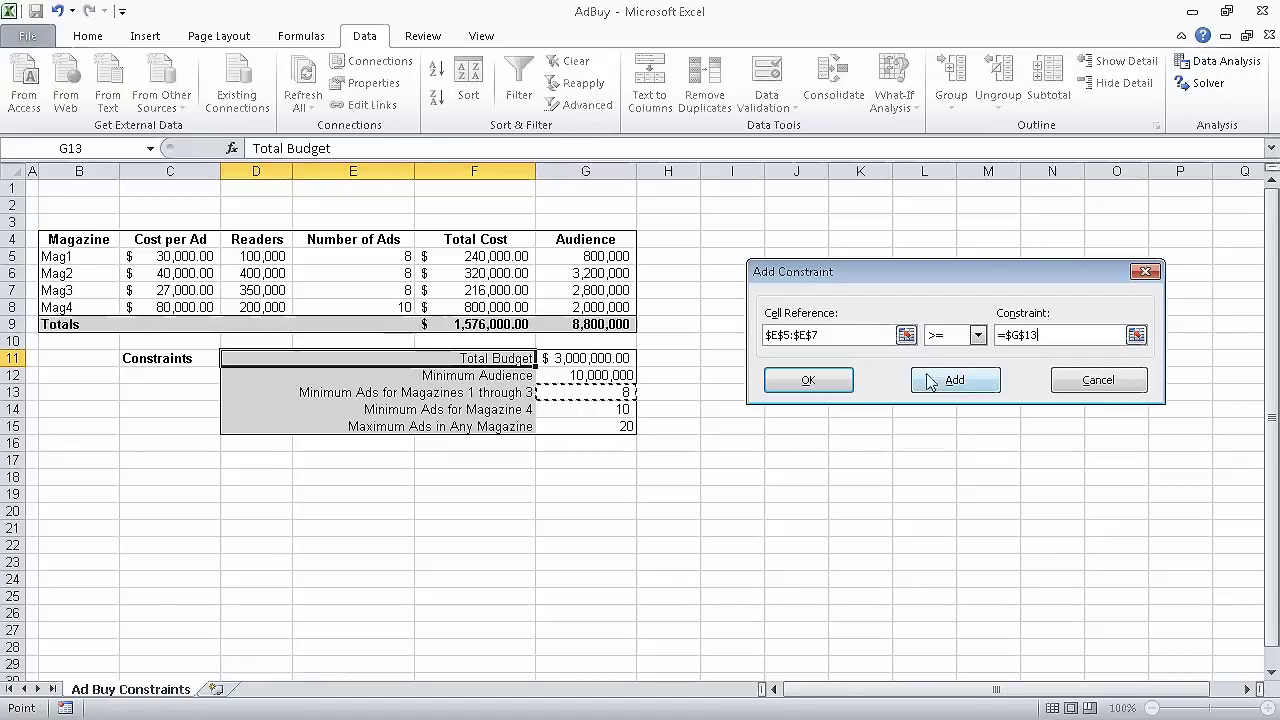
pyautogui.click(955, 382)
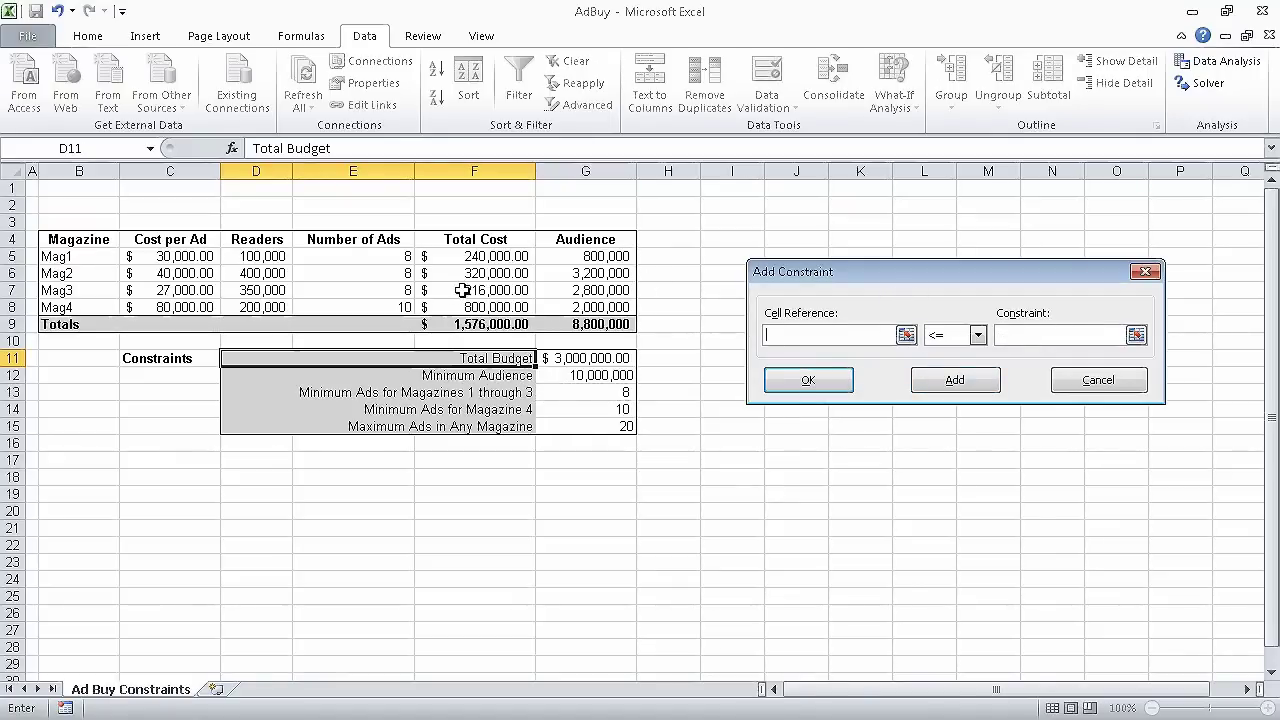
# Step: Add a constraint keeping Mag4's number of ads in E8 greater than or equal to the minimum in G14
pyautogui.click(403, 307)
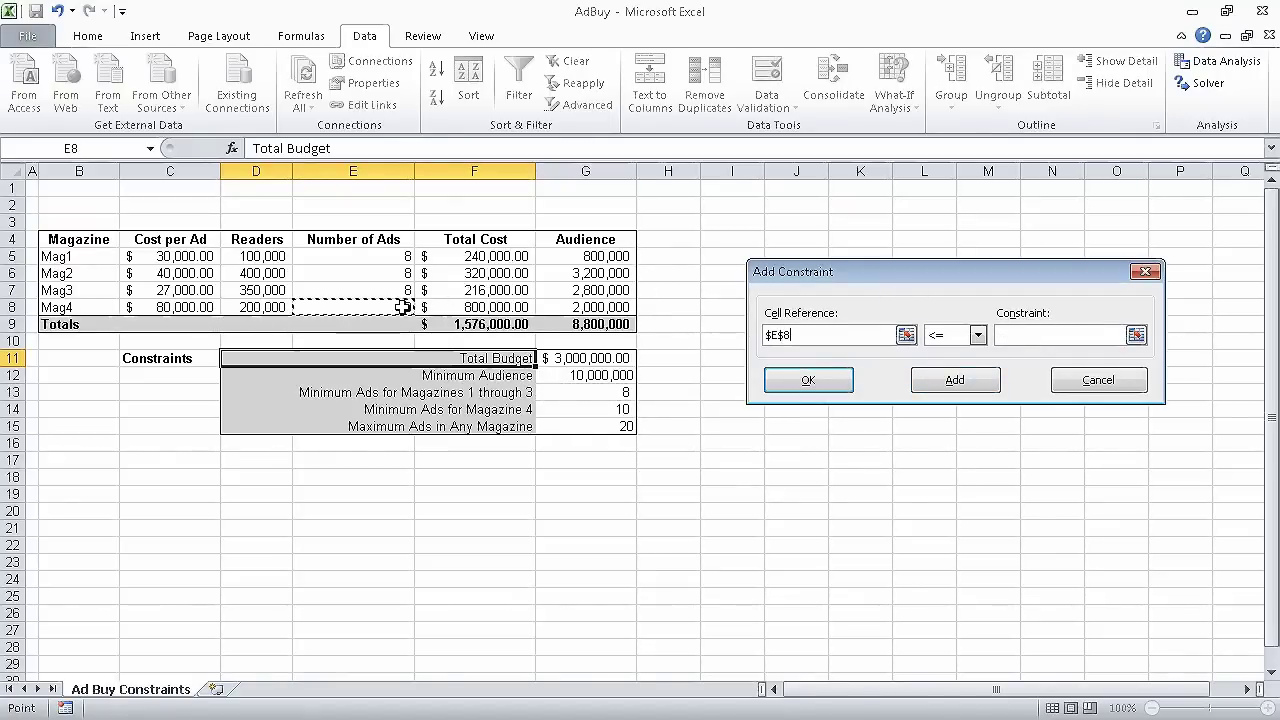
pyautogui.click(982, 335)
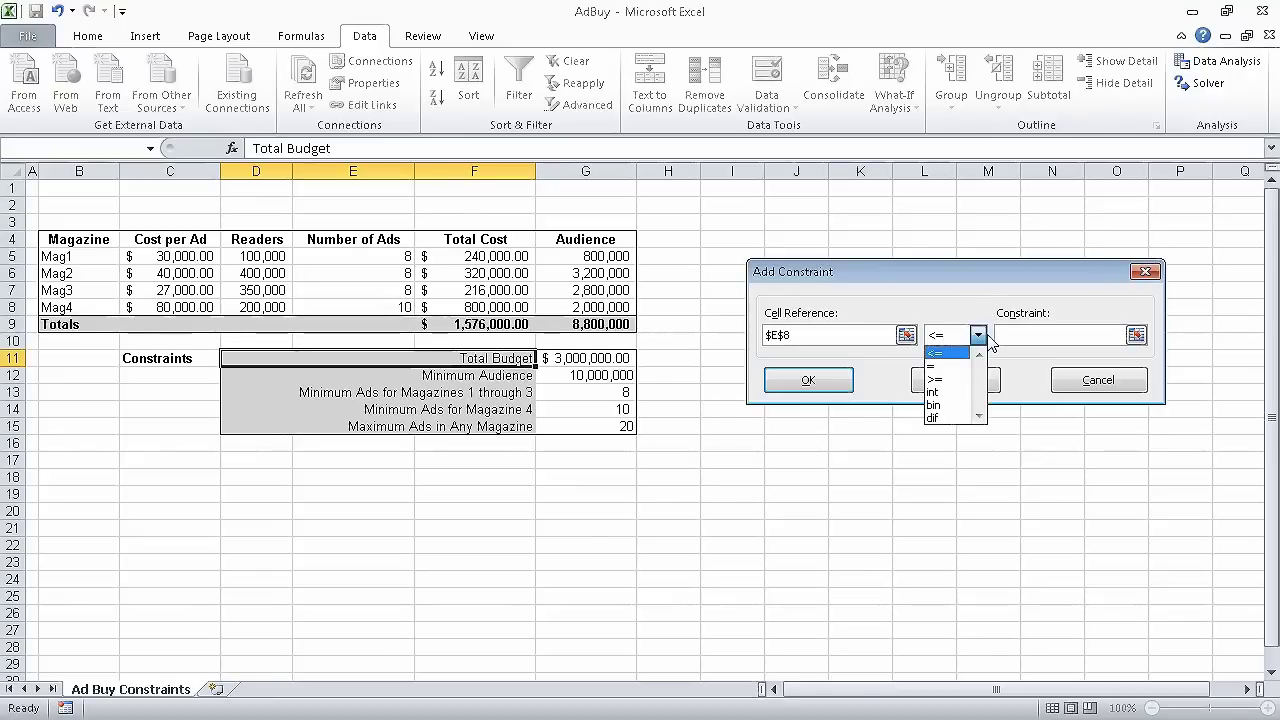
pyautogui.click(953, 380)
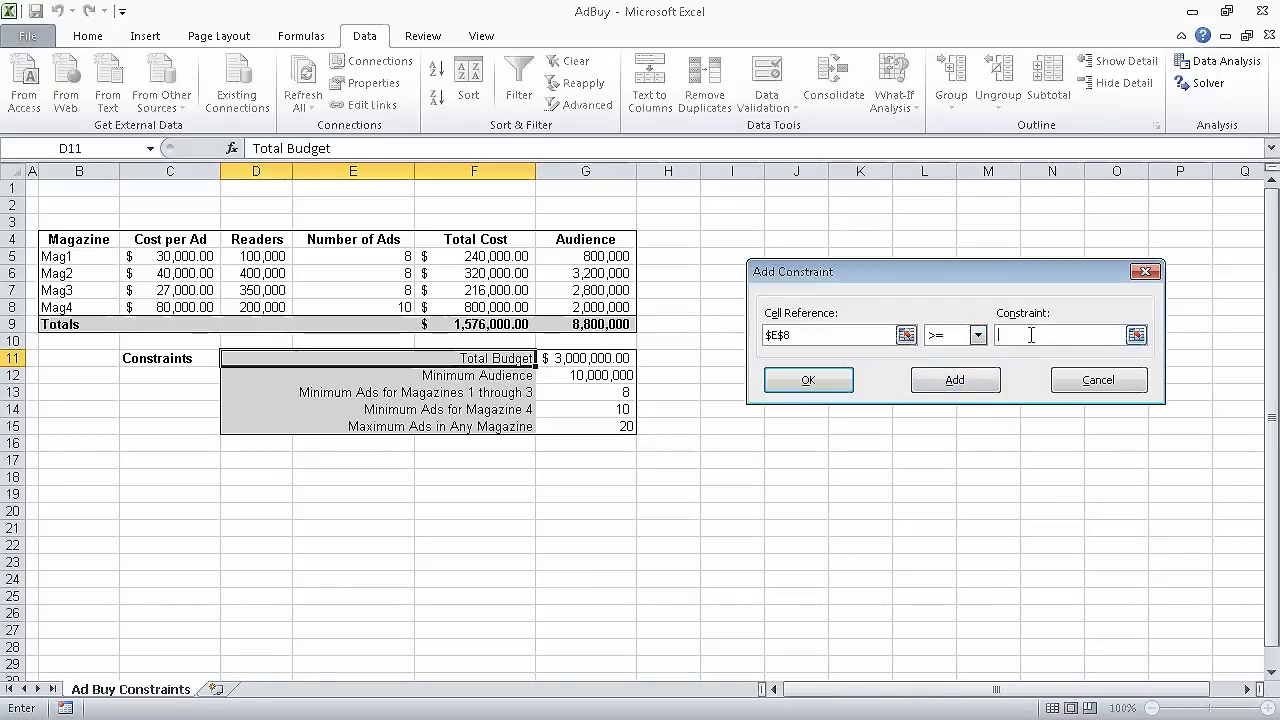
pyautogui.click(609, 411)
pyautogui.click(950, 383)
# Step: Add the final constraint limiting all ad counts in E5:E8 to at most the maximum in G15, and return to the Solver parameters
pyautogui.moveTo(377, 257); pyautogui.dragTo(370, 307)
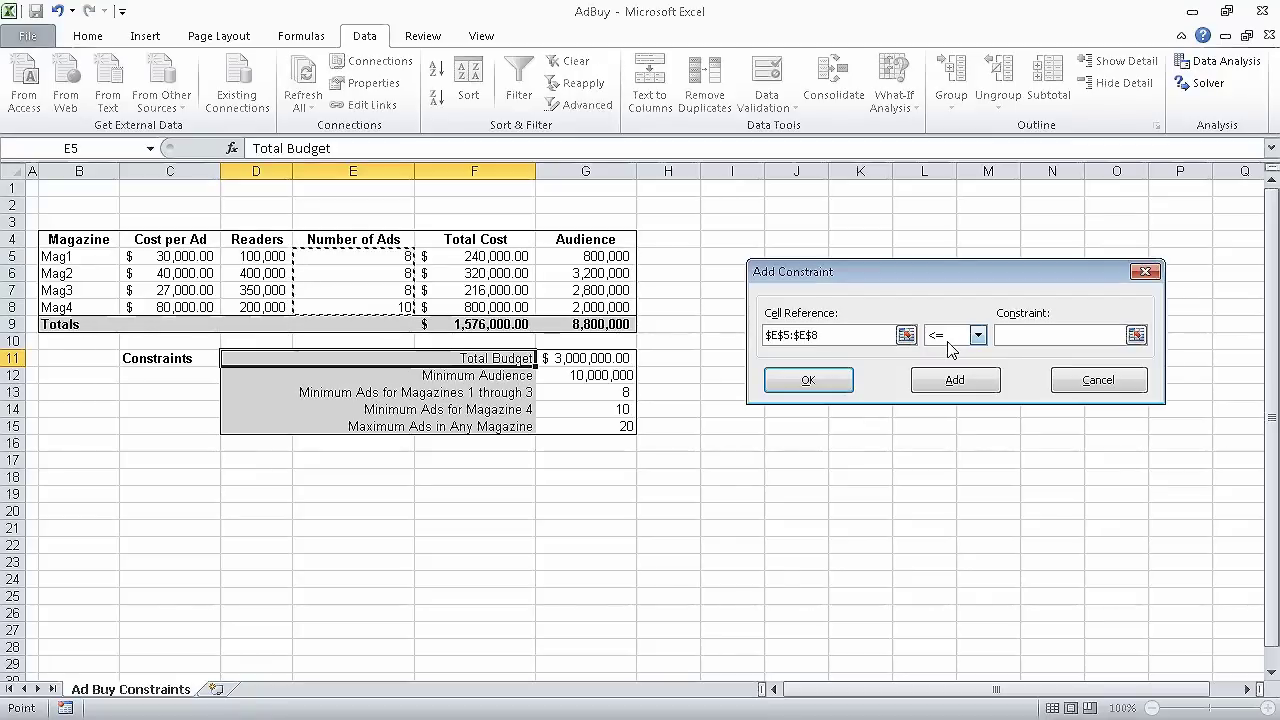
pyautogui.click(1043, 335)
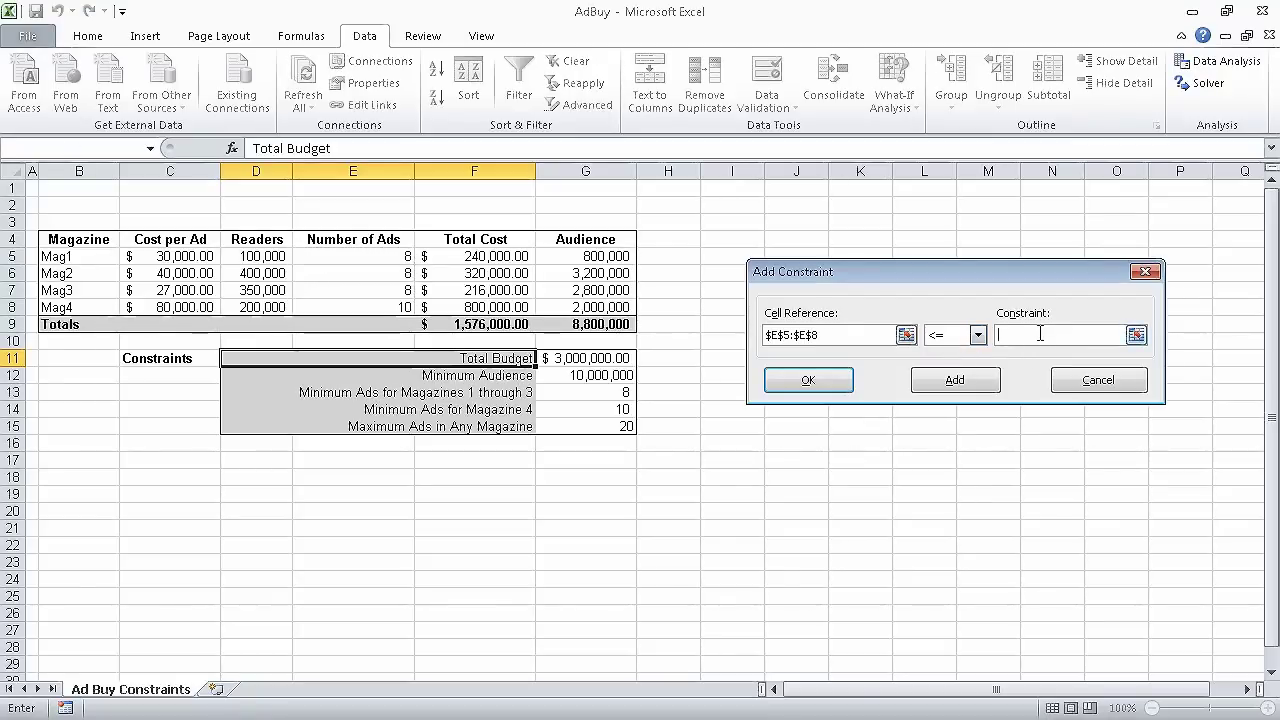
pyautogui.click(622, 425)
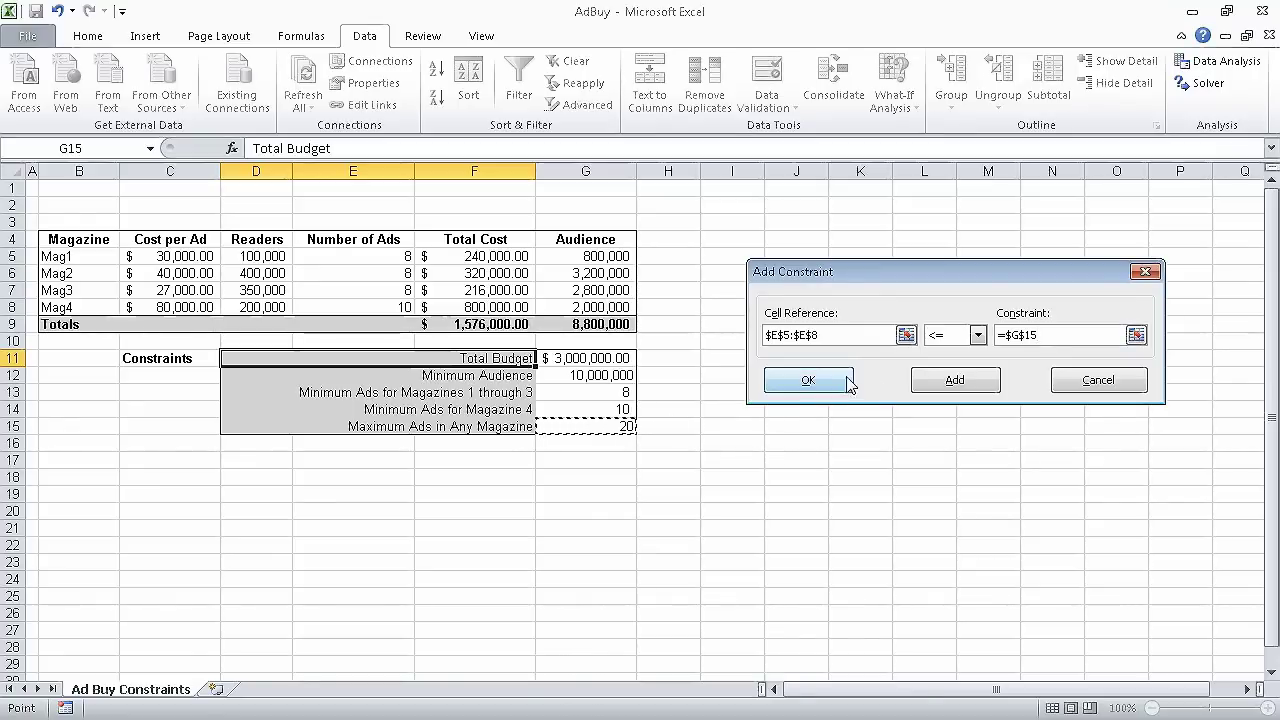
pyautogui.click(846, 378)
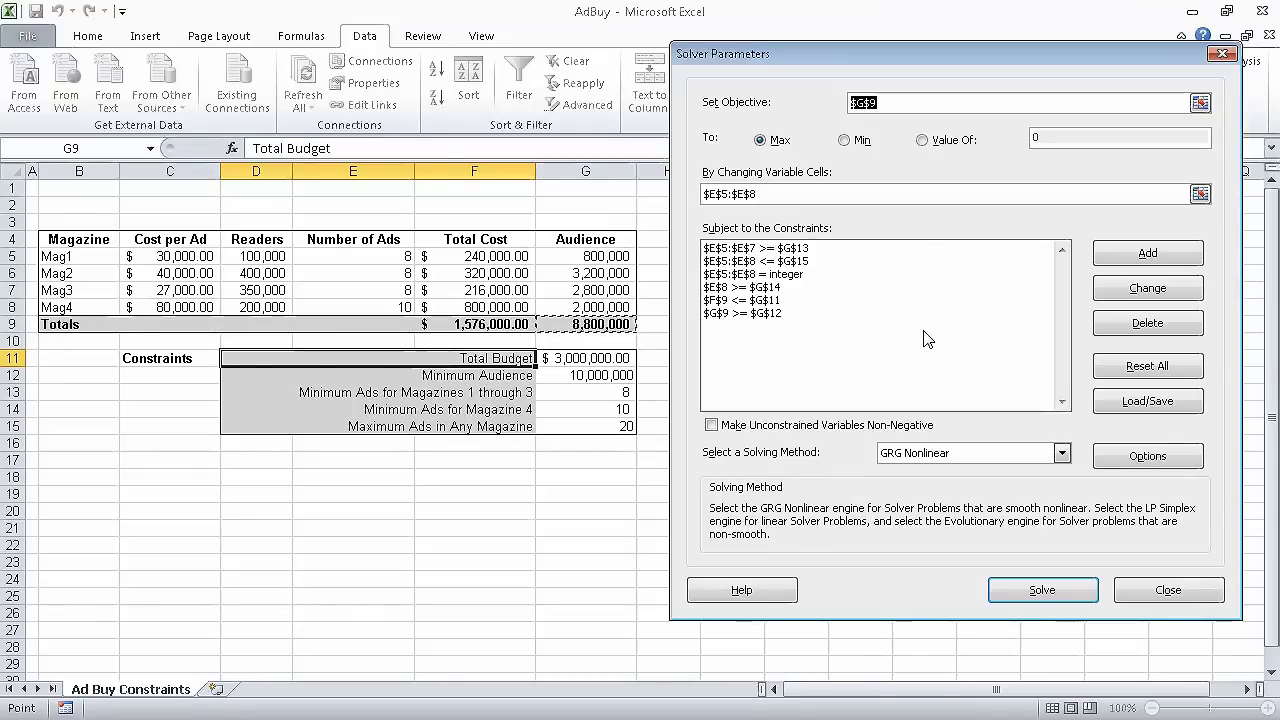
# Step: Turn off Ignore Integer Constraints in the Solver options
pyautogui.click(1150, 457)
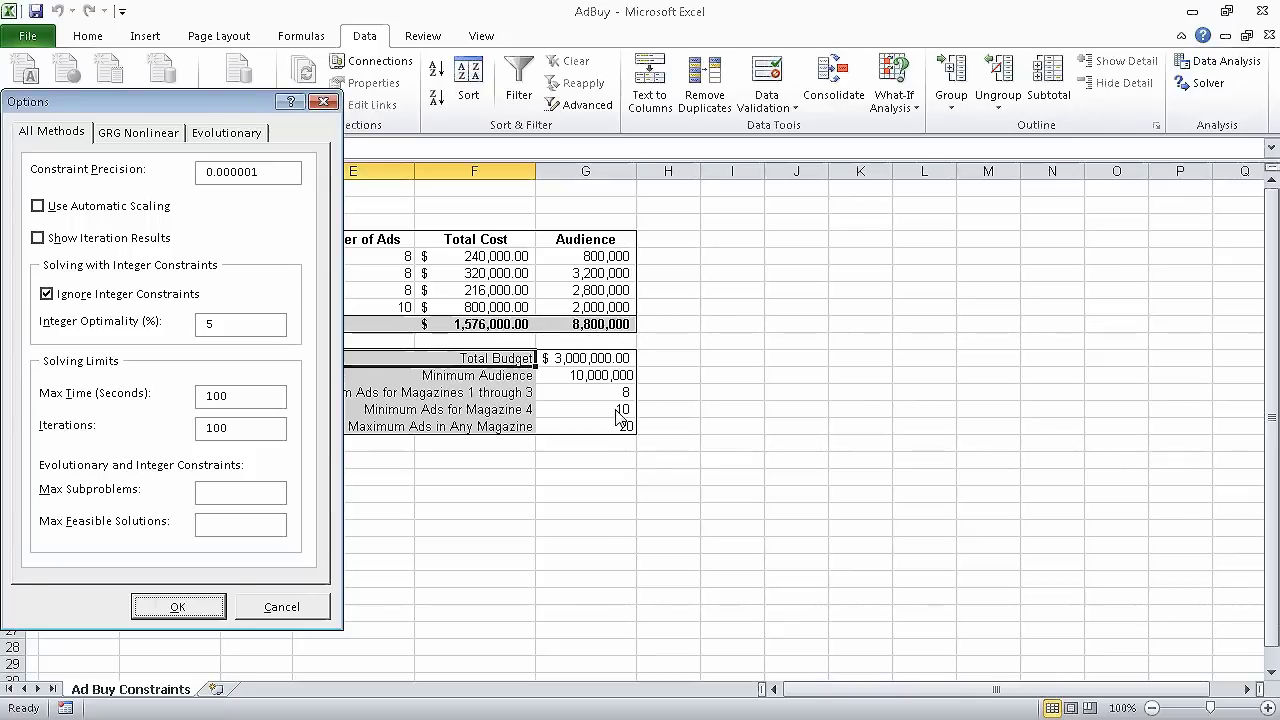
pyautogui.click(51, 294)
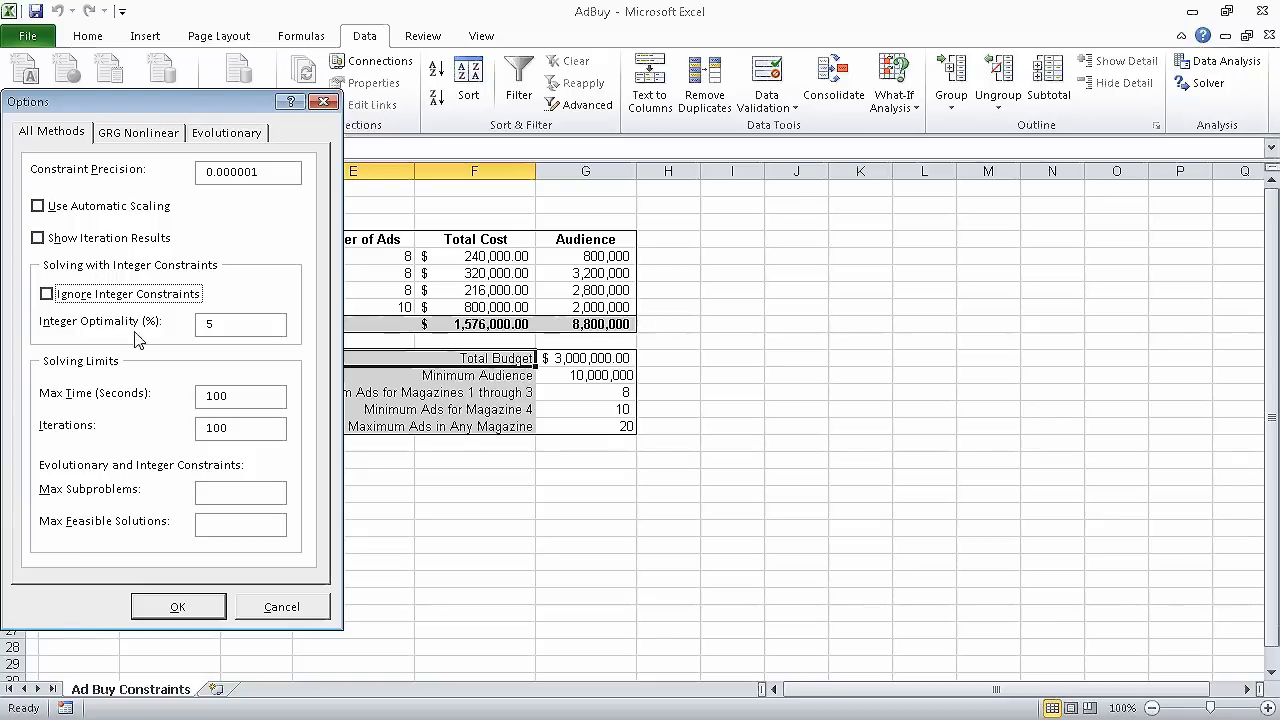
pyautogui.click(176, 606)
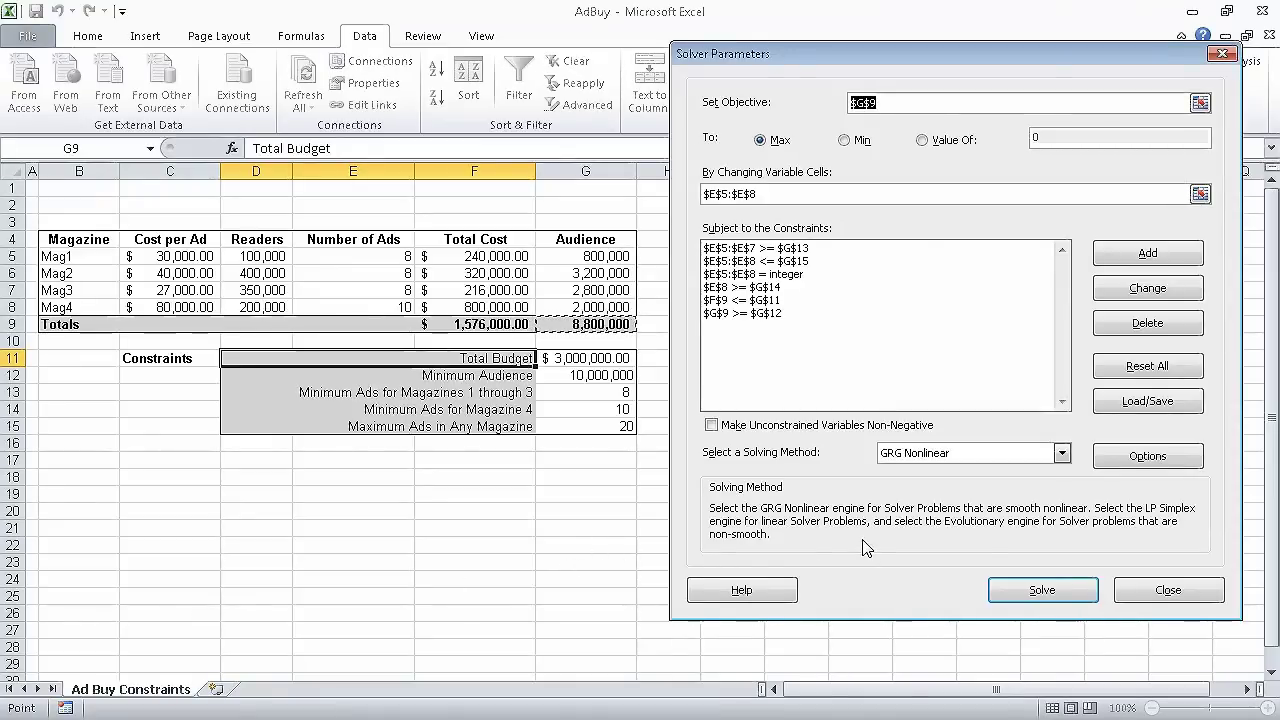
# Step: Solve the ad buy model, uncover the worksheet results and keep the Solver solution
pyautogui.click(1047, 590)
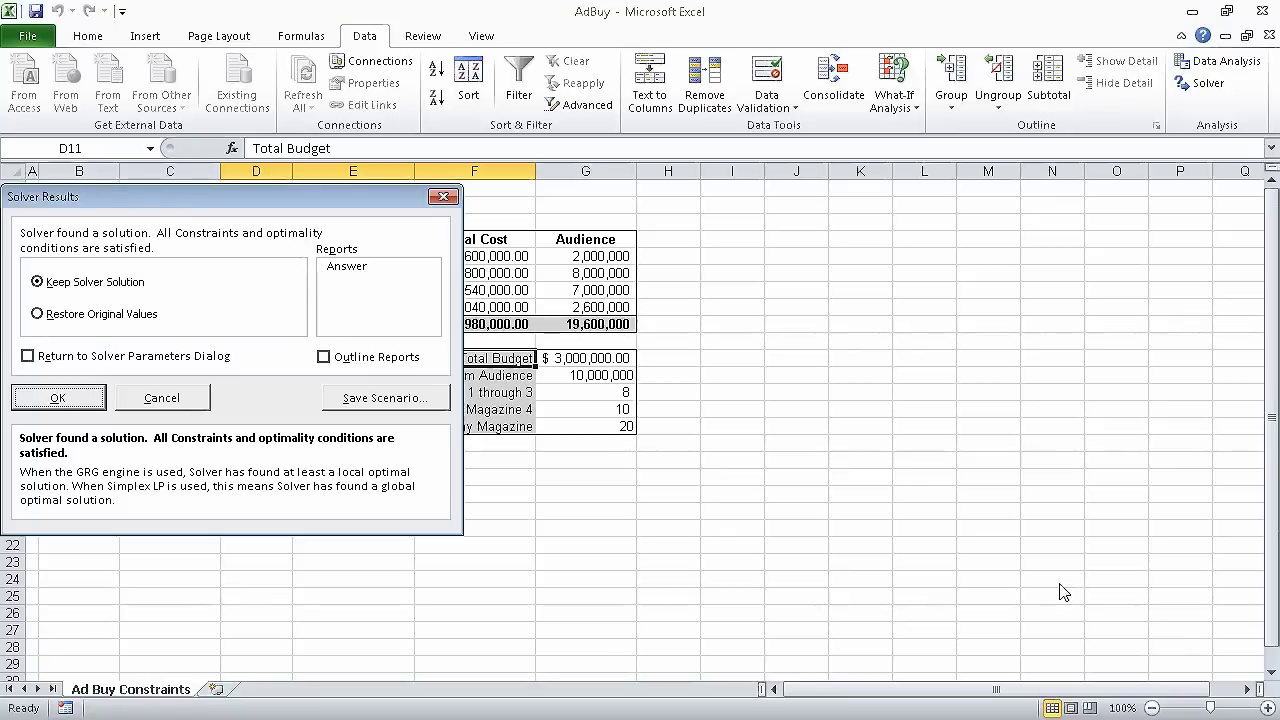
pyautogui.moveTo(360, 205); pyautogui.dragTo(1035, 232)
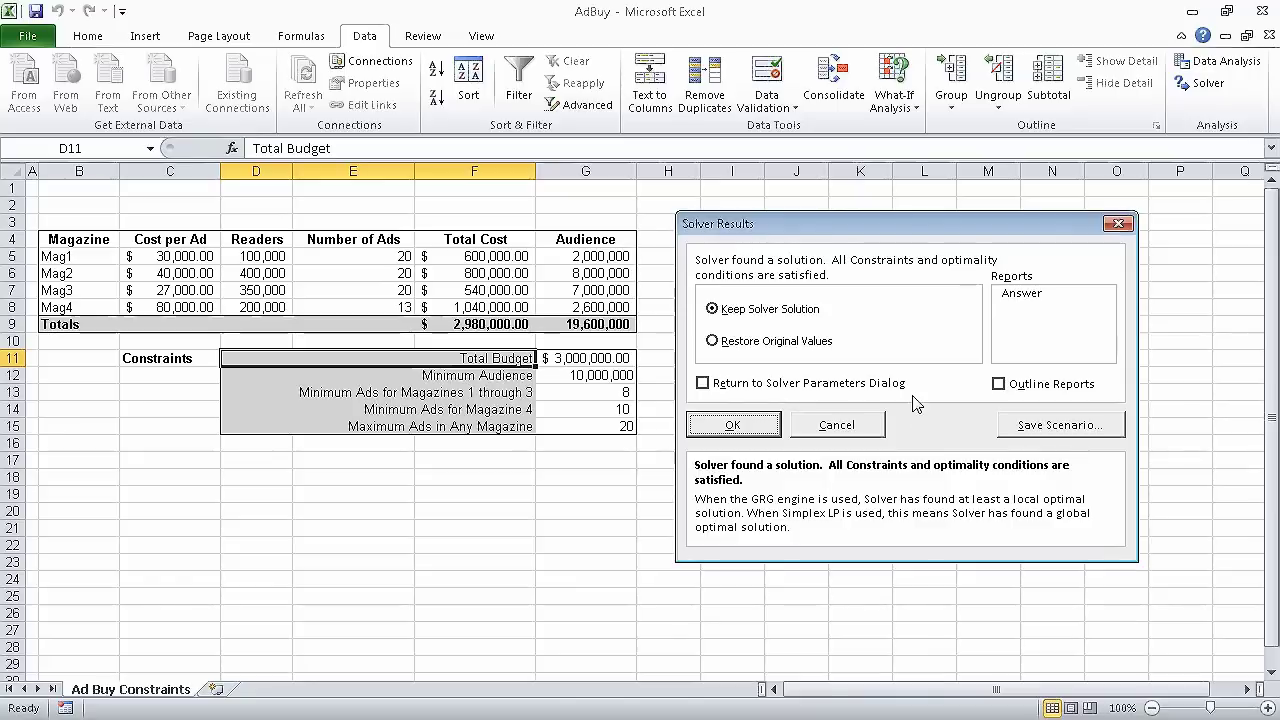
pyautogui.click(756, 428)
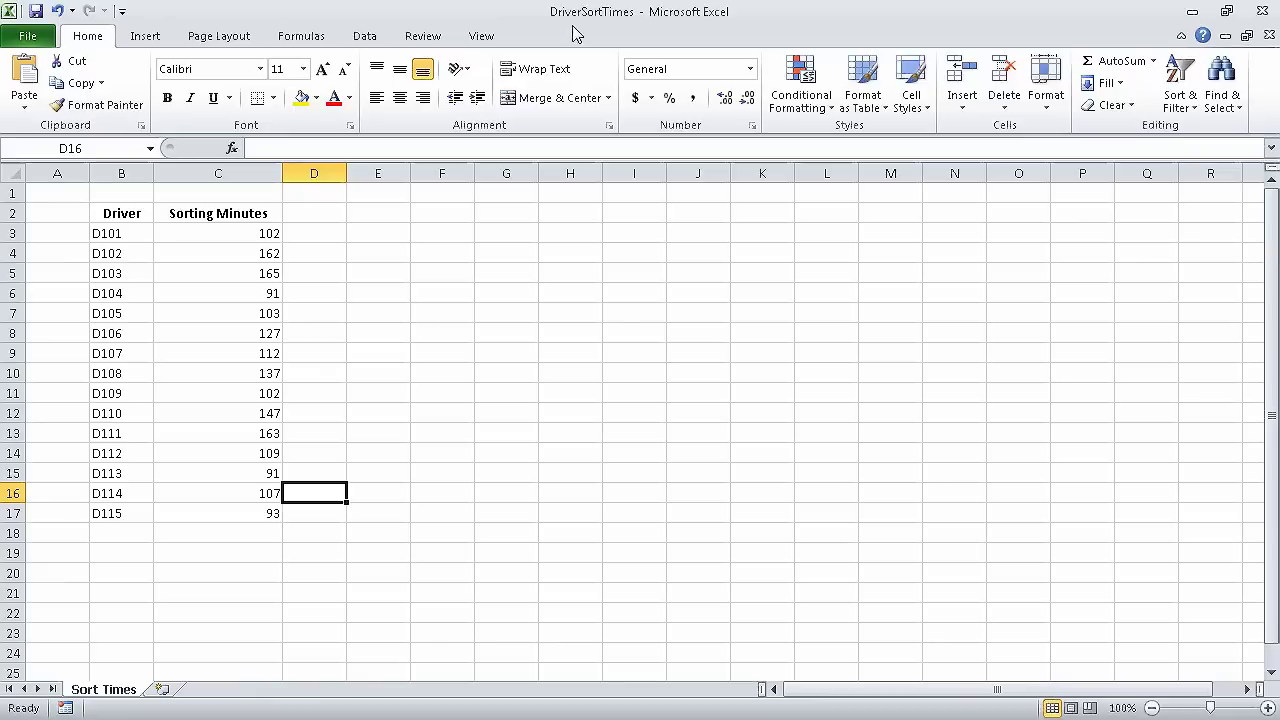
# Step: Check in the list of available Excel add-ins whether the Analysis ToolPak is enabled, without changing anything
pyautogui.click(364, 36)
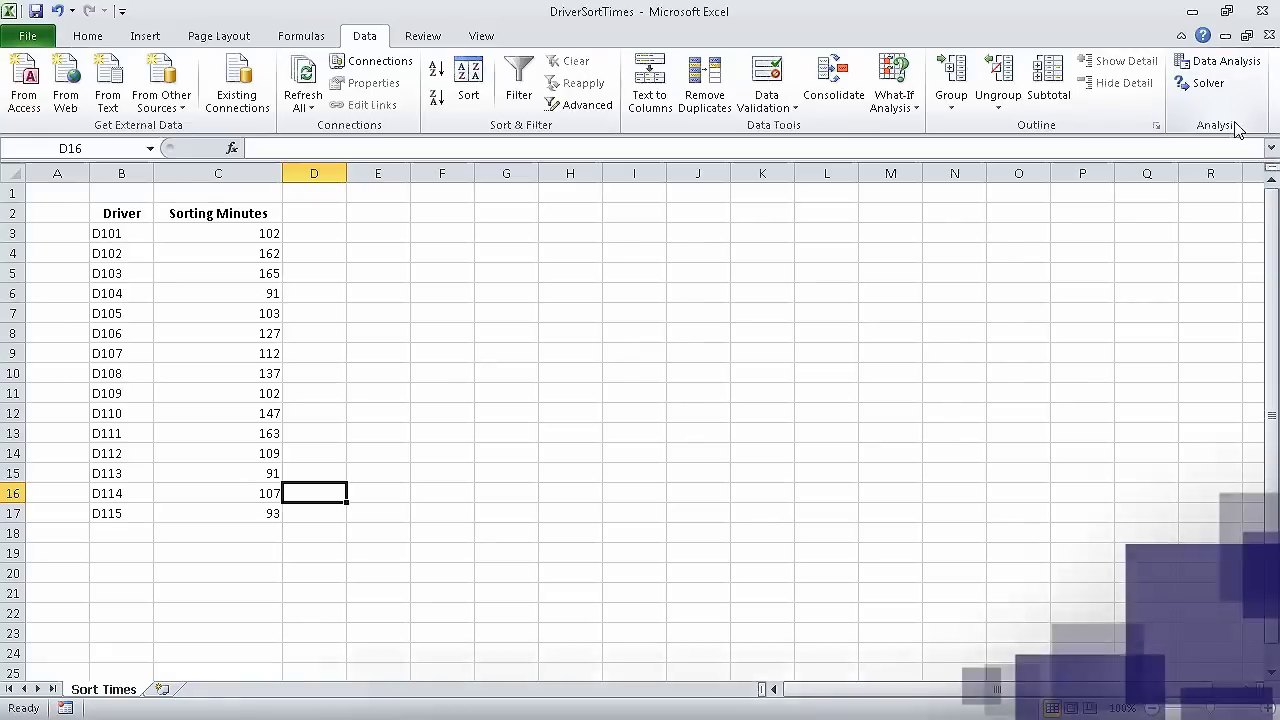
pyautogui.click(28, 36)
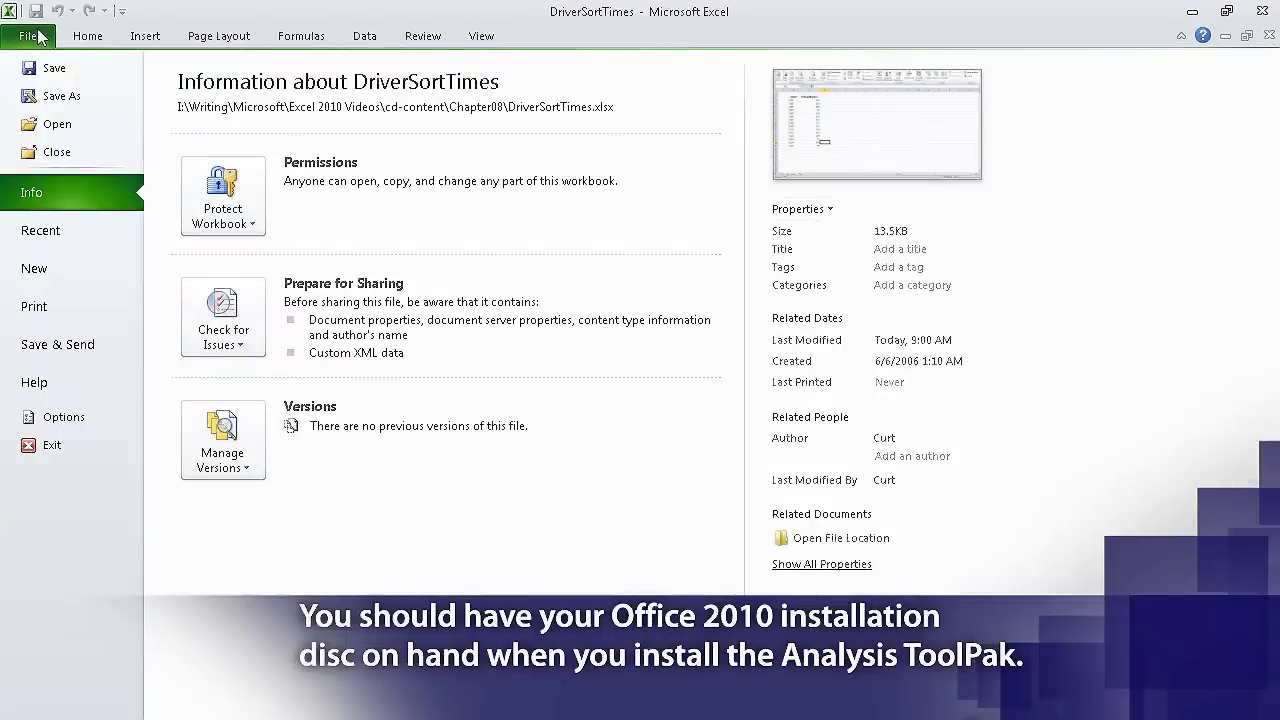
pyautogui.click(84, 420)
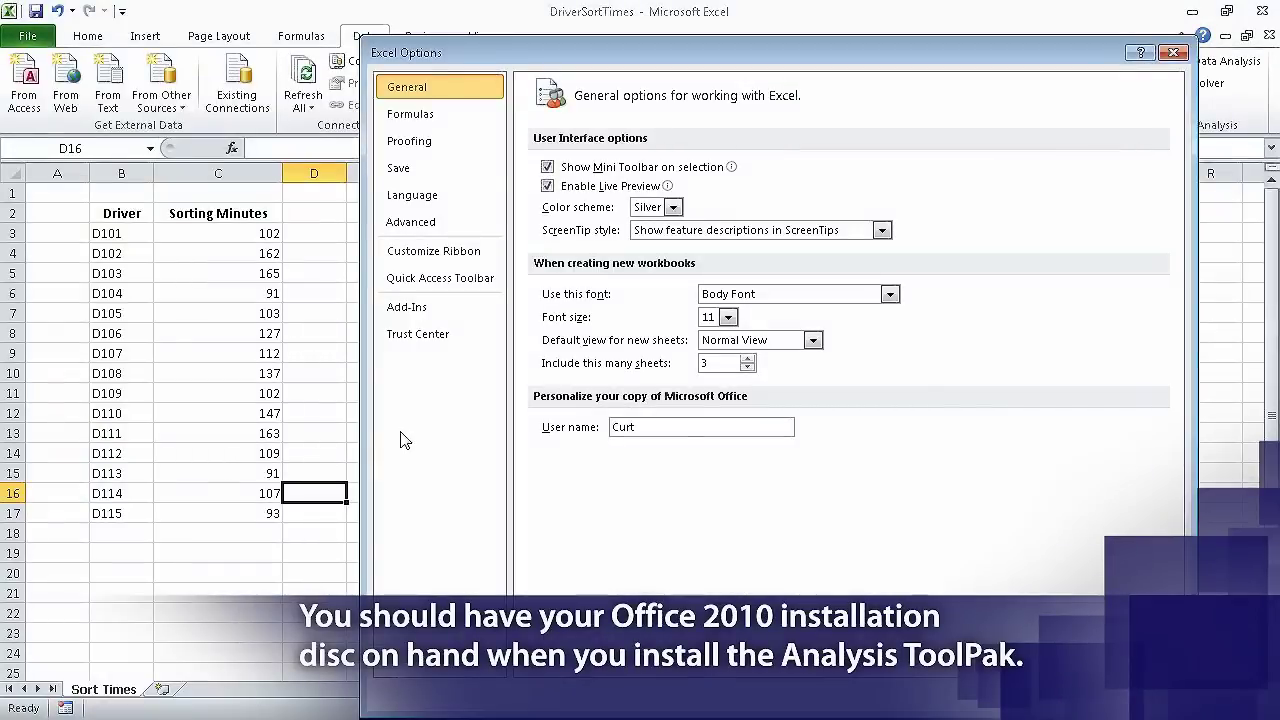
pyautogui.click(430, 308)
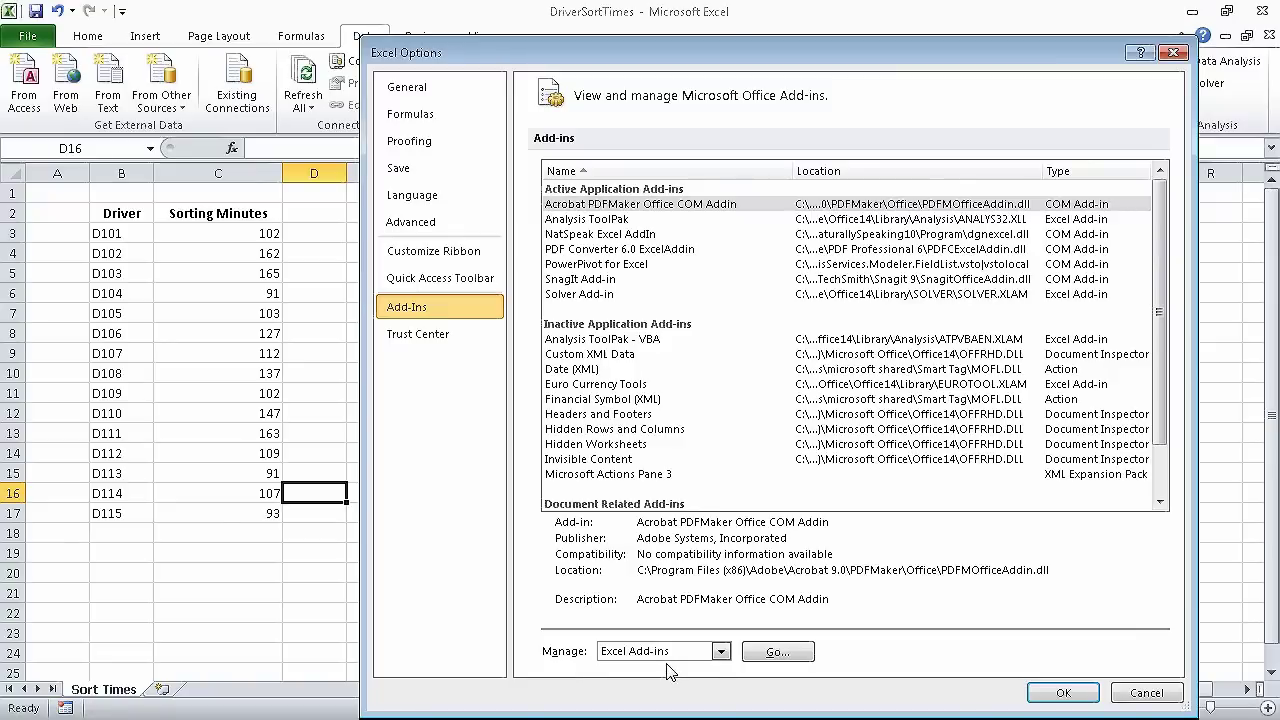
pyautogui.click(720, 652)
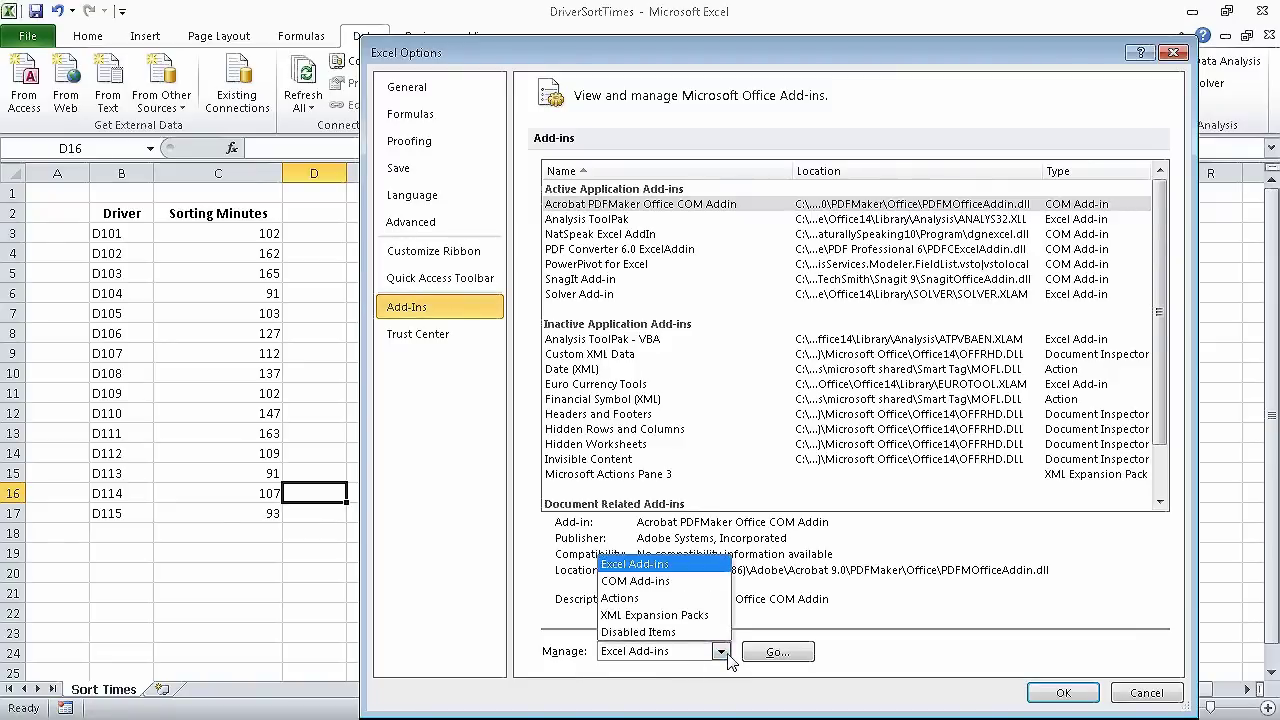
pyautogui.click(721, 652)
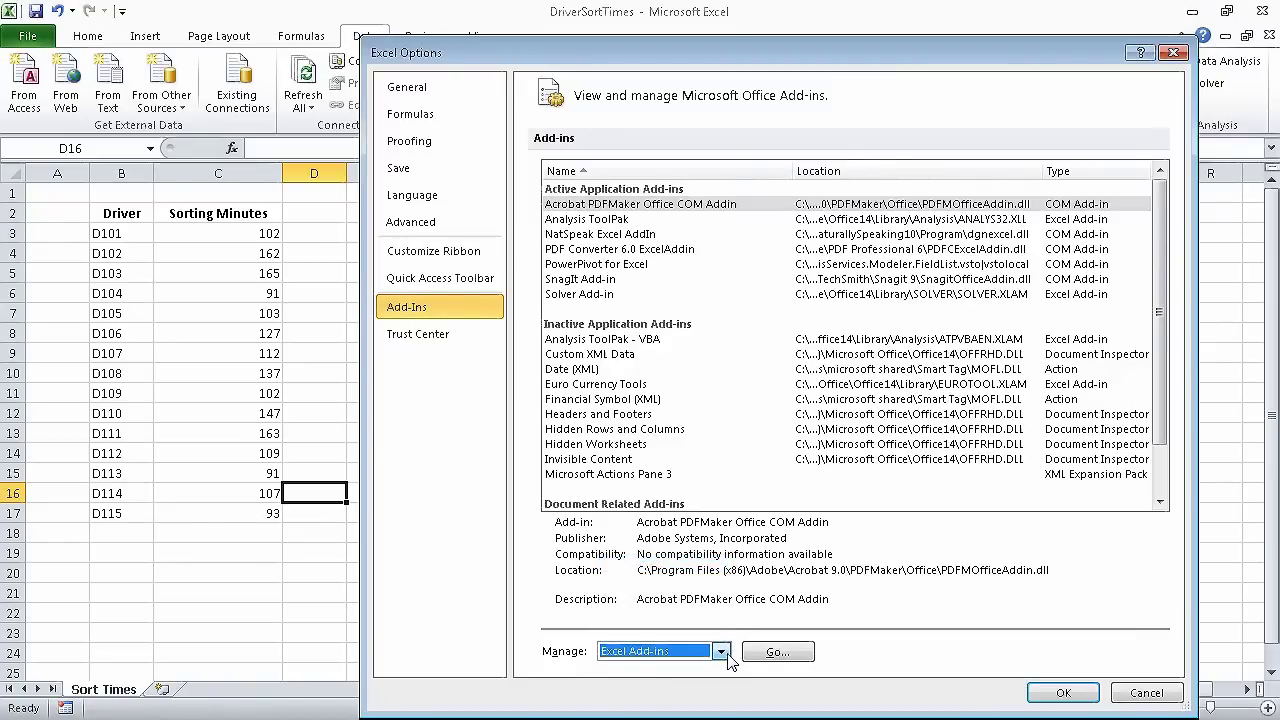
pyautogui.click(778, 652)
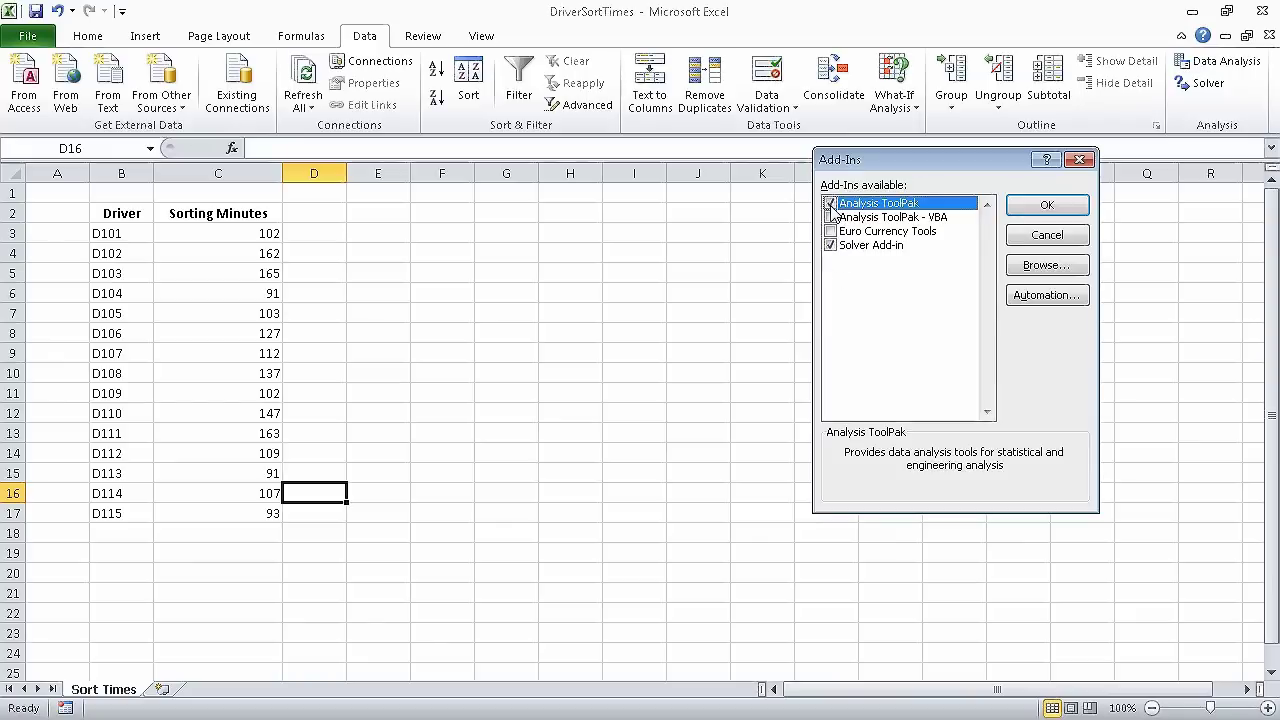
pyautogui.click(1047, 235)
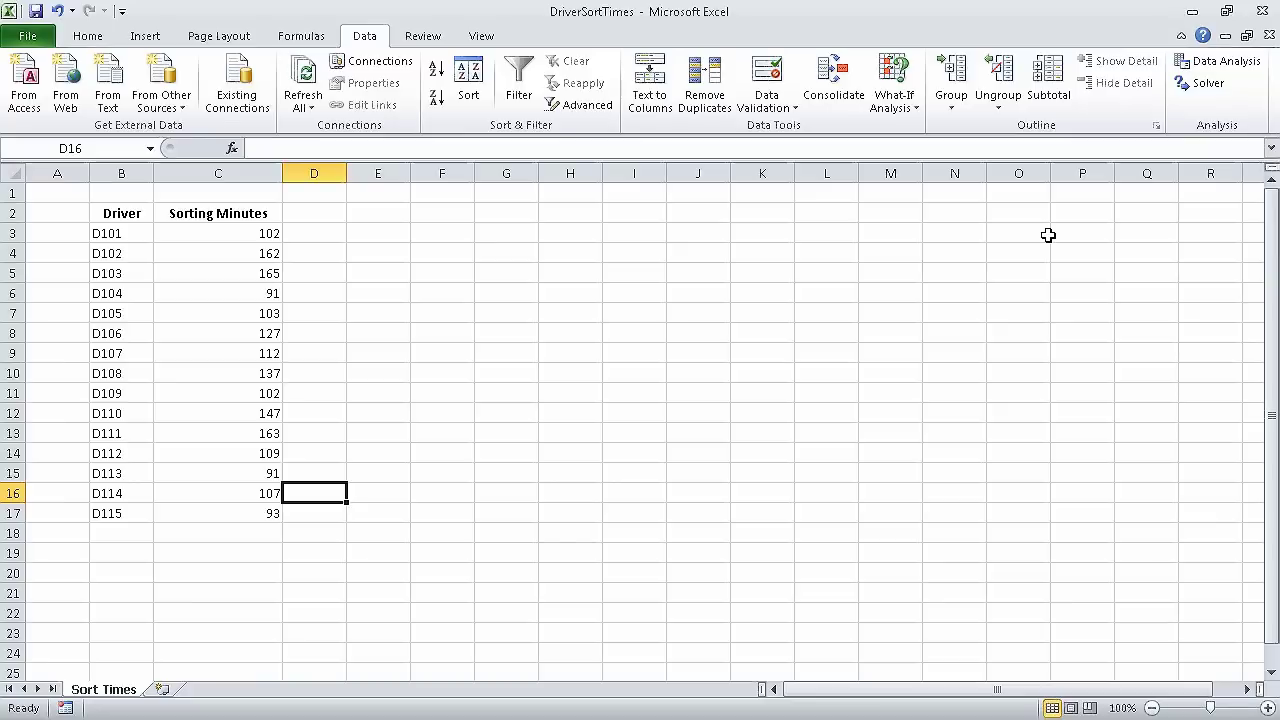
# Step: Generate Descriptive Statistics with summary statistics for the sorting minutes in C3:C17 on a new worksheet, and widen column A to fit its labels
pyautogui.click(1225, 61)
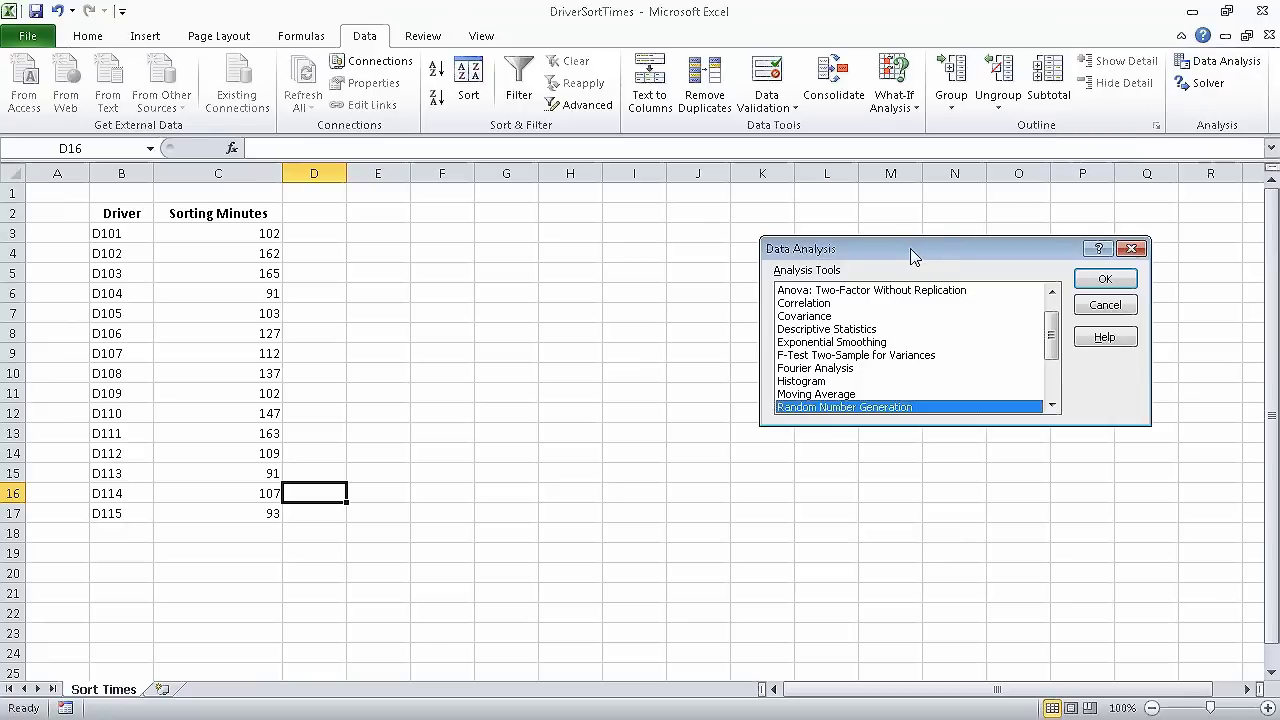
pyautogui.click(854, 331)
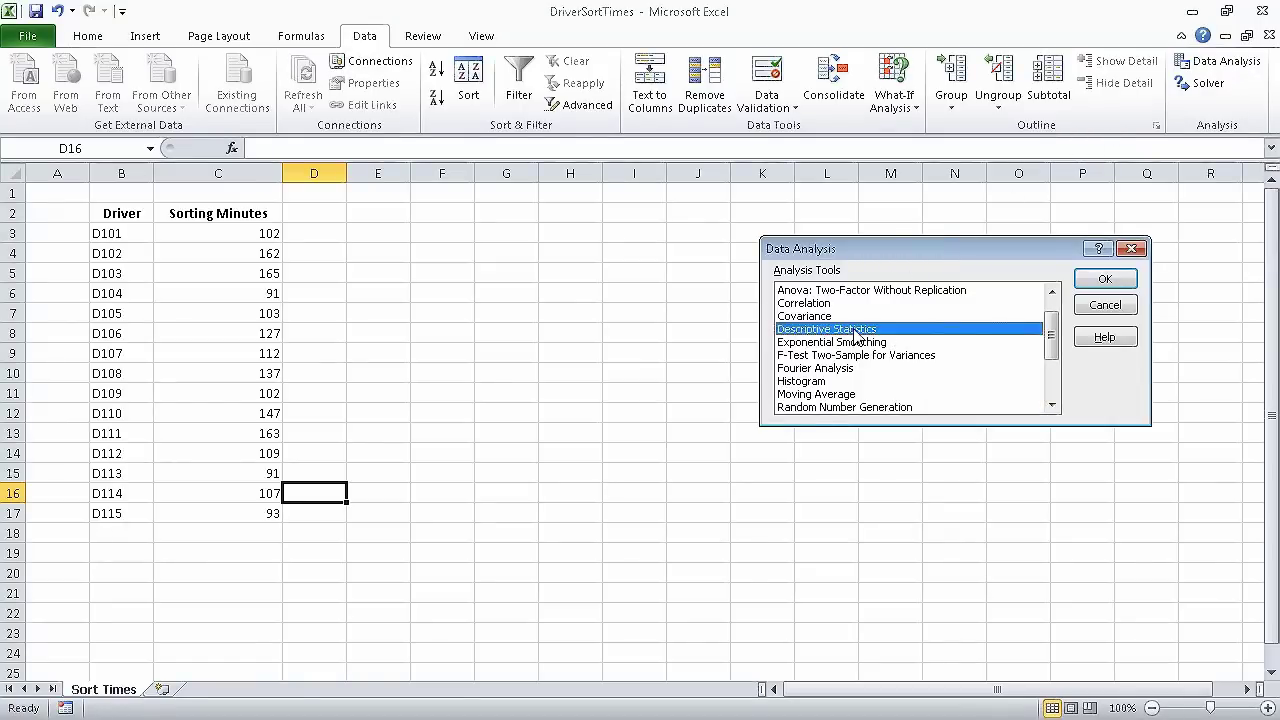
pyautogui.click(1101, 283)
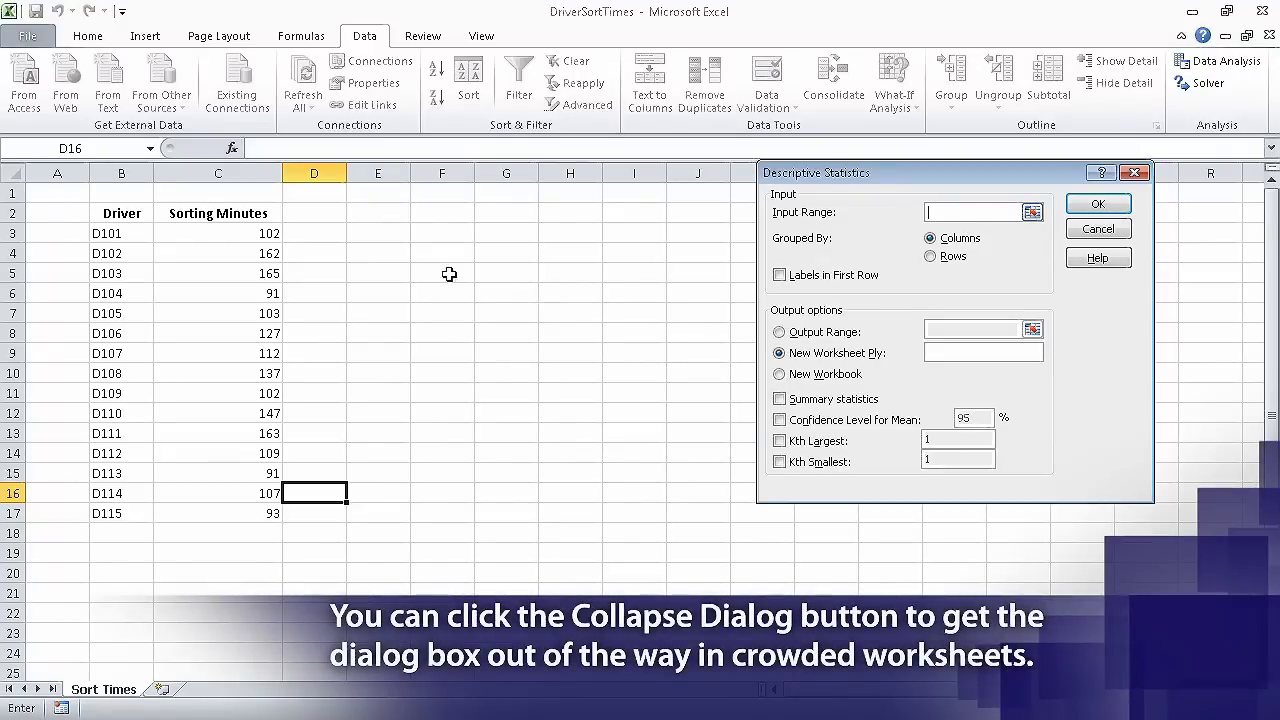
pyautogui.moveTo(270, 232); pyautogui.dragTo(244, 504)
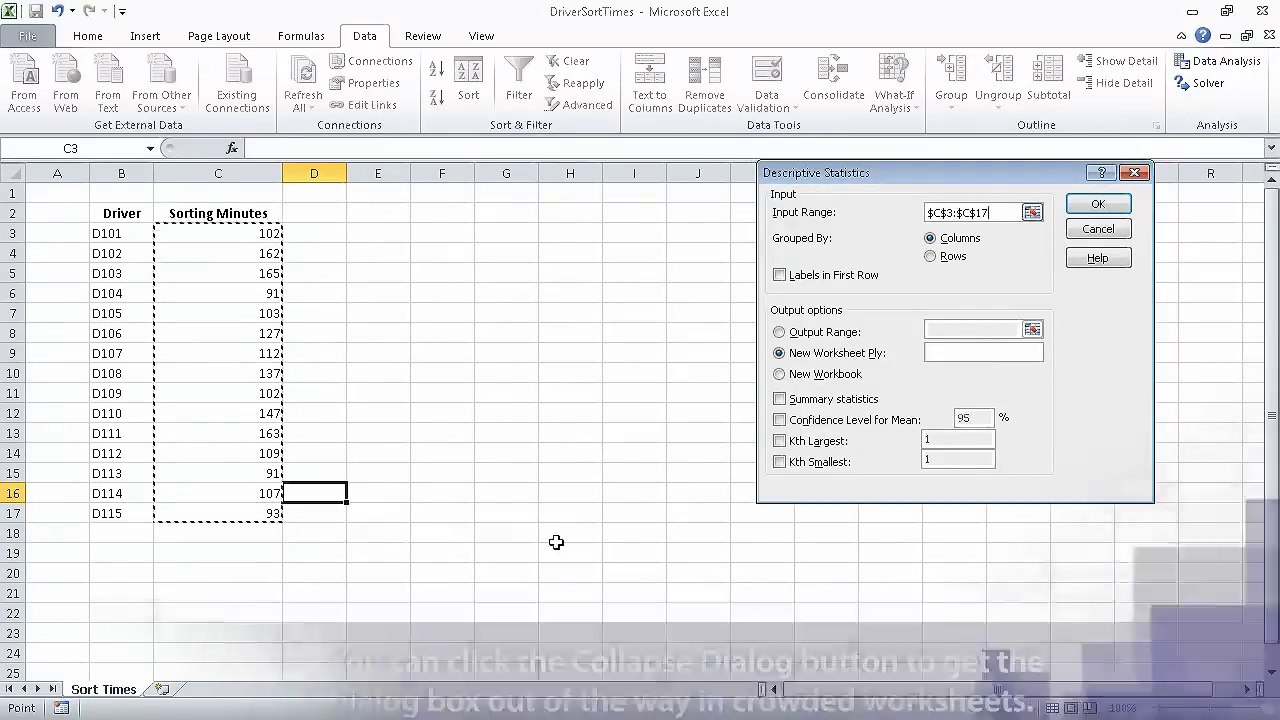
pyautogui.click(780, 399)
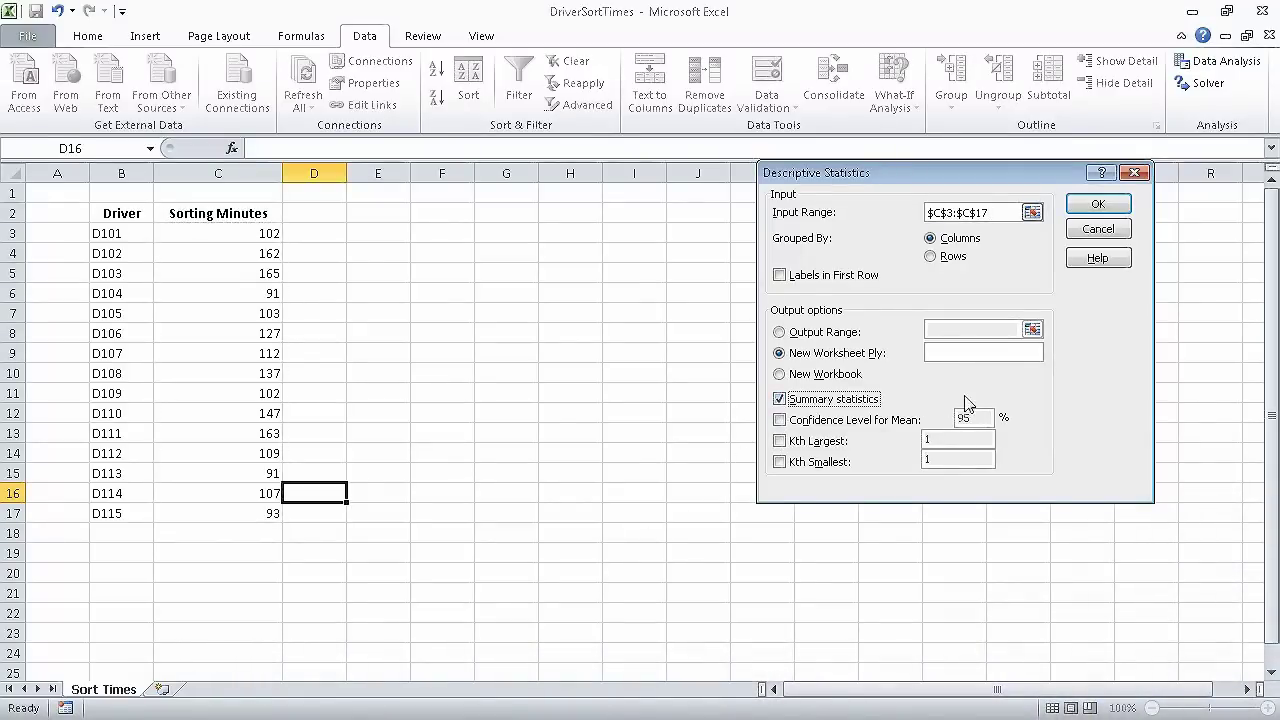
pyautogui.click(1097, 204)
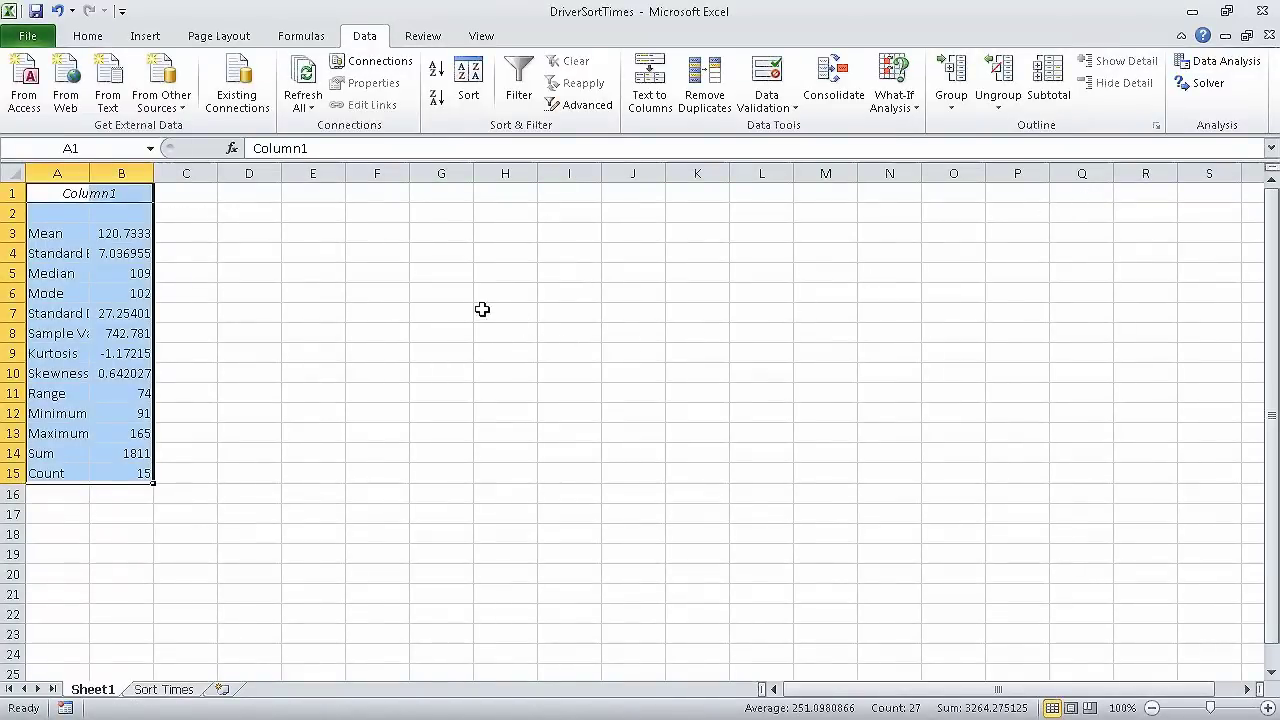
pyautogui.moveTo(90, 173); pyautogui.dragTo(161, 168)
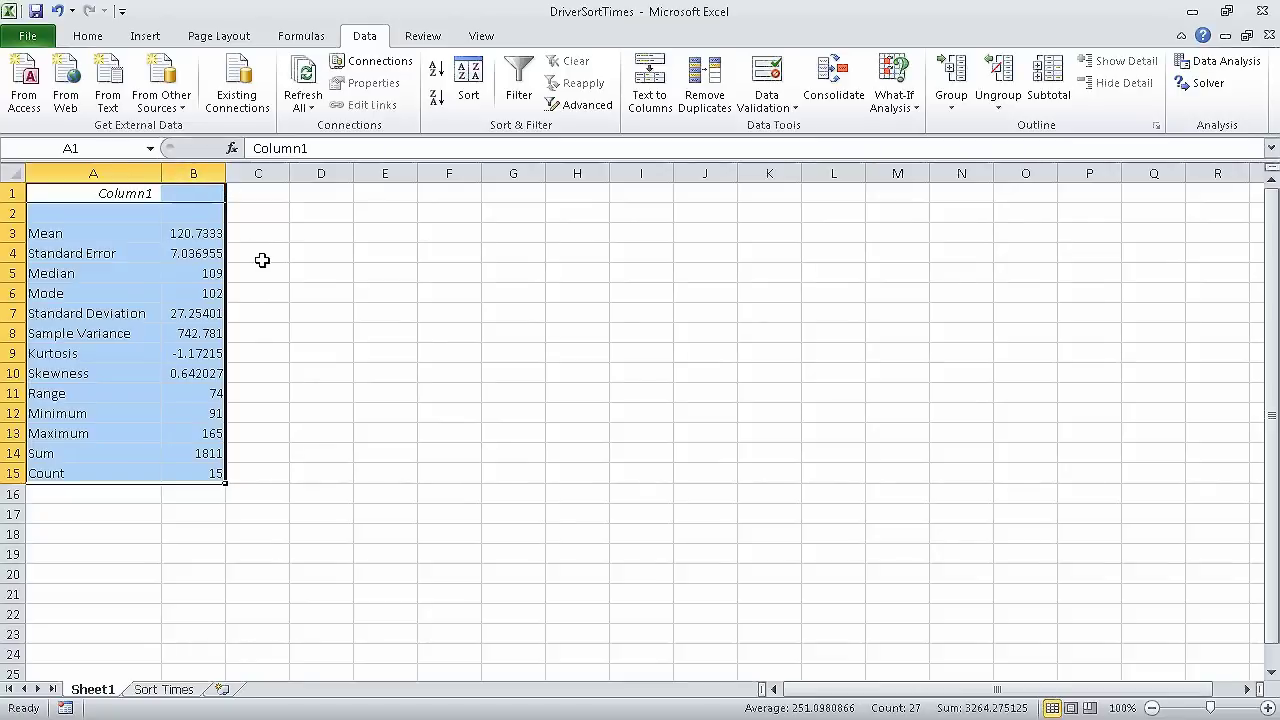
pyautogui.click(200, 473)
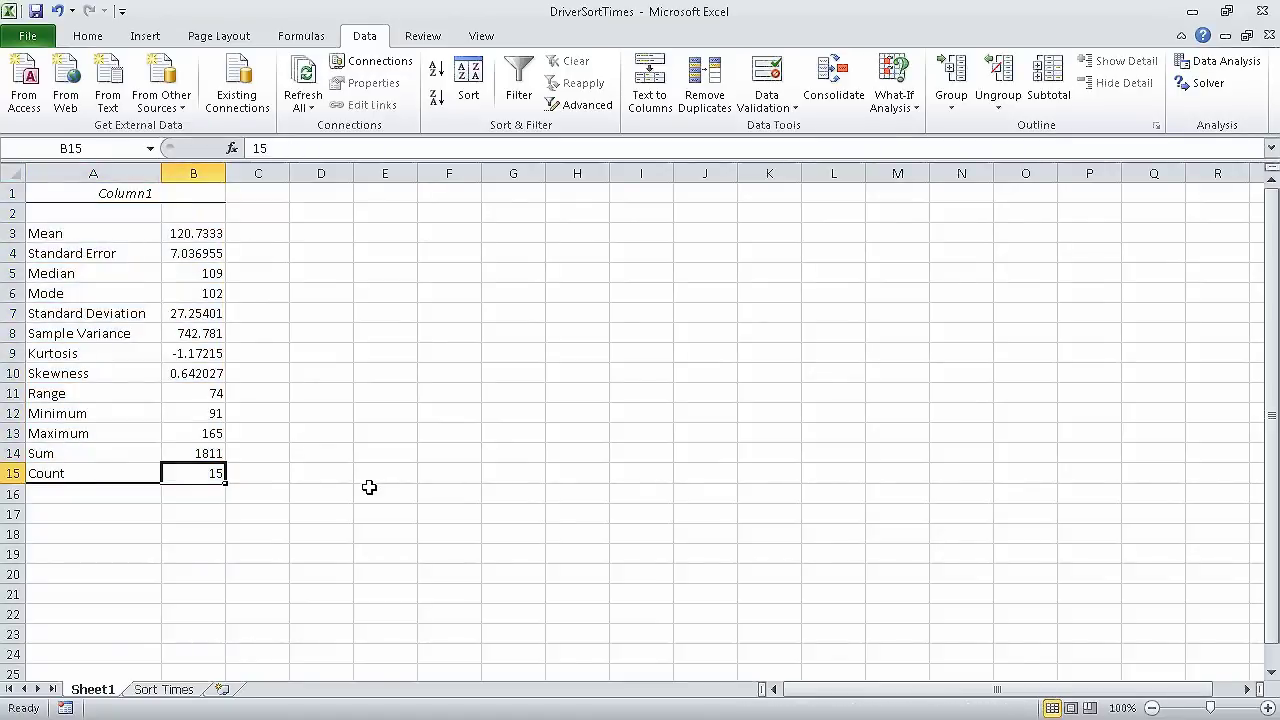